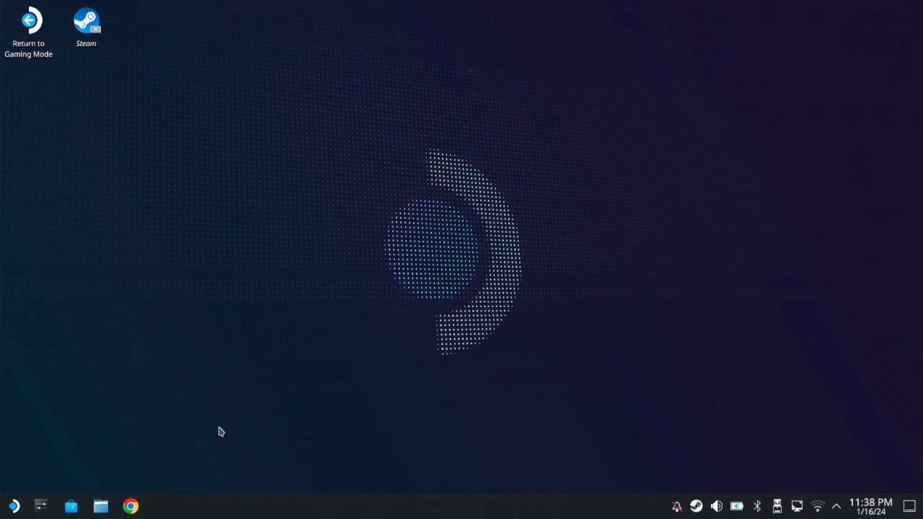
Step: Search the web for 'emudeck' in Chrome and open the official emudeck.com site
left_click(137, 511)
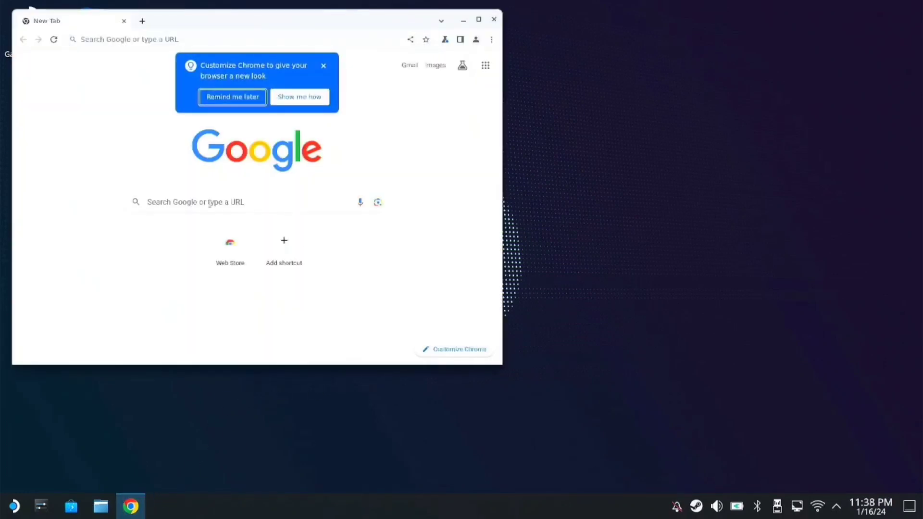
left_click(206, 202)
type("emu")
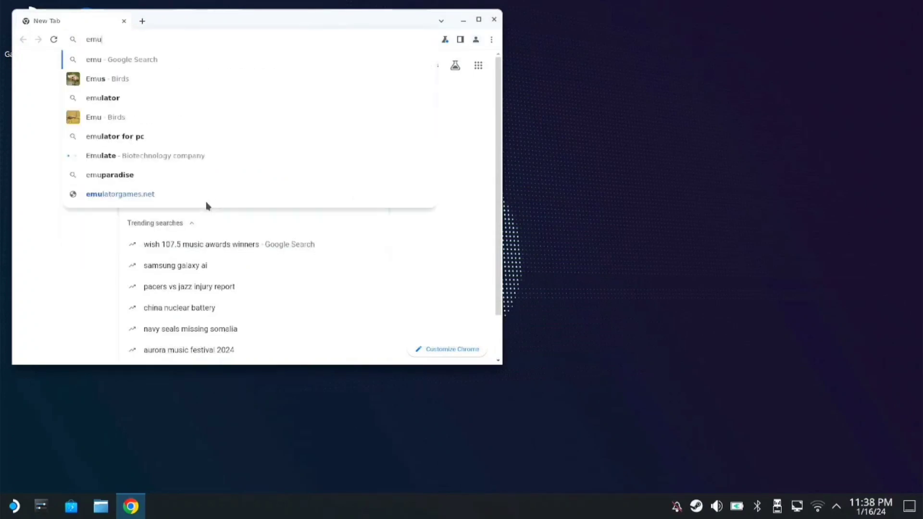
type("deck")
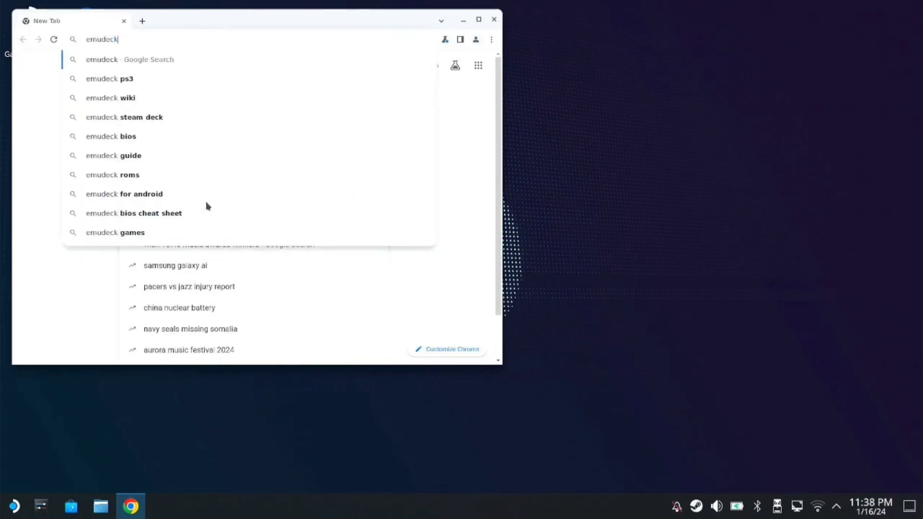
key("Return")
left_click(47, 163)
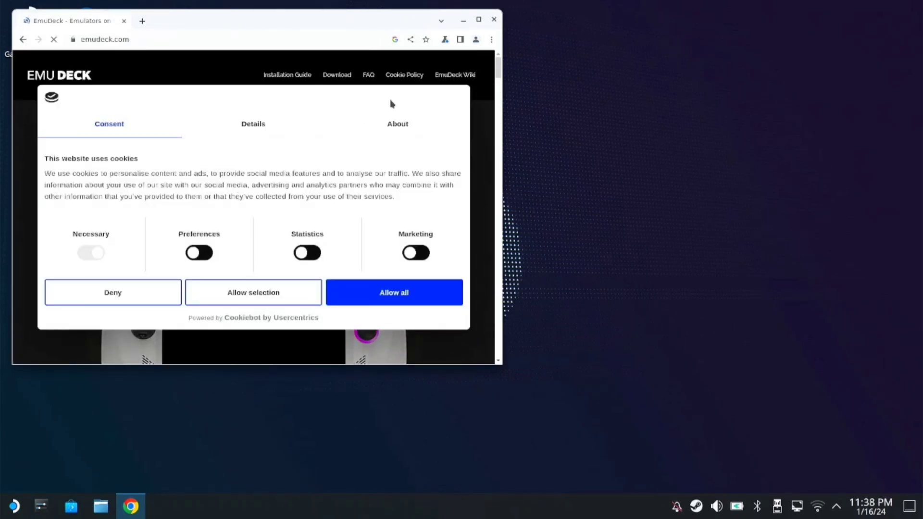
Step: Download the SteamOS installer EmuDeck.desktop from the Download EmuDeck section
left_click(395, 292)
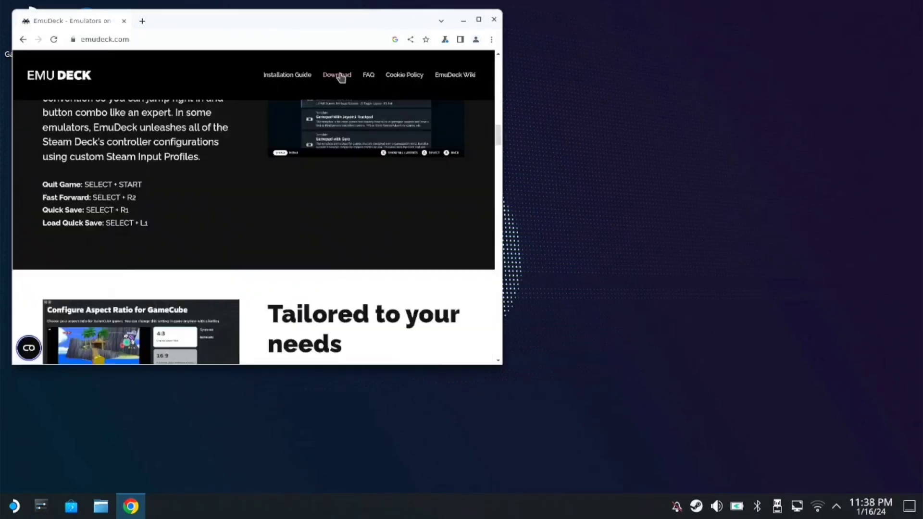
left_click(337, 74)
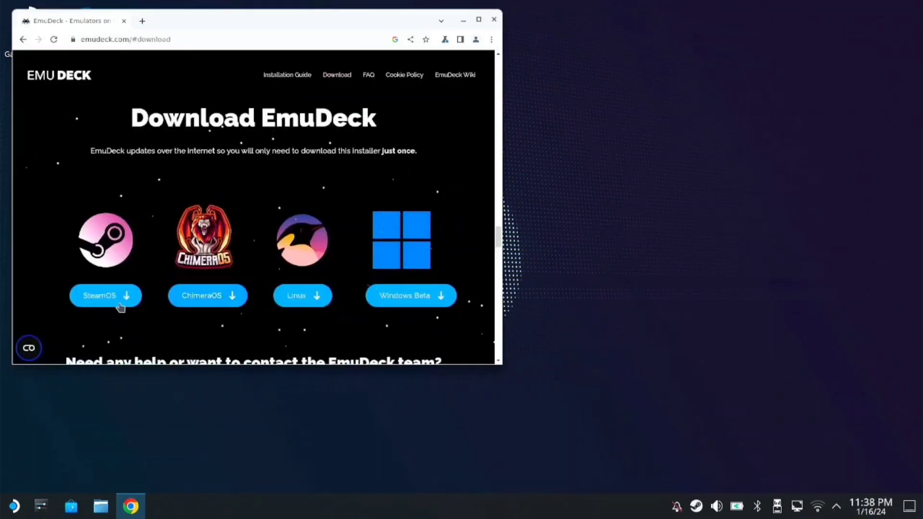
left_click(86, 295)
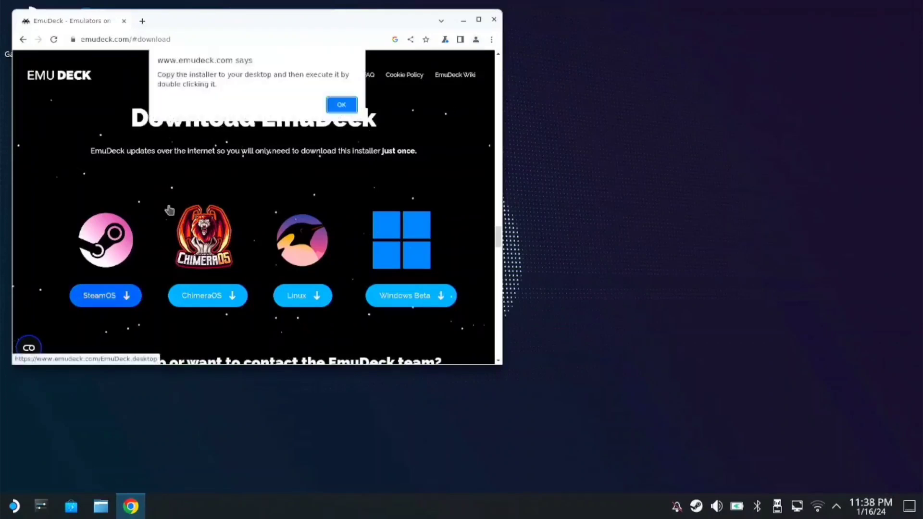
left_click(344, 107)
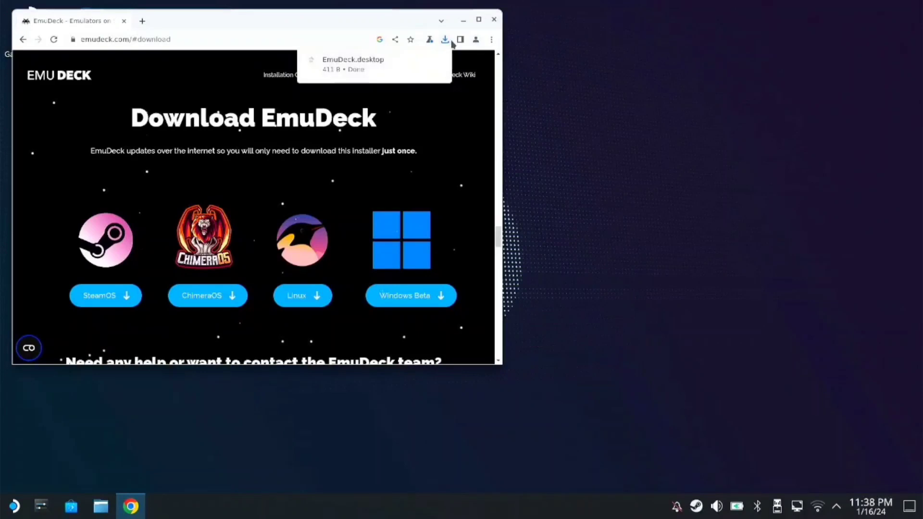
Step: Move the downloaded EmuDeck.desktop from its folder onto the desktop
left_click(422, 61)
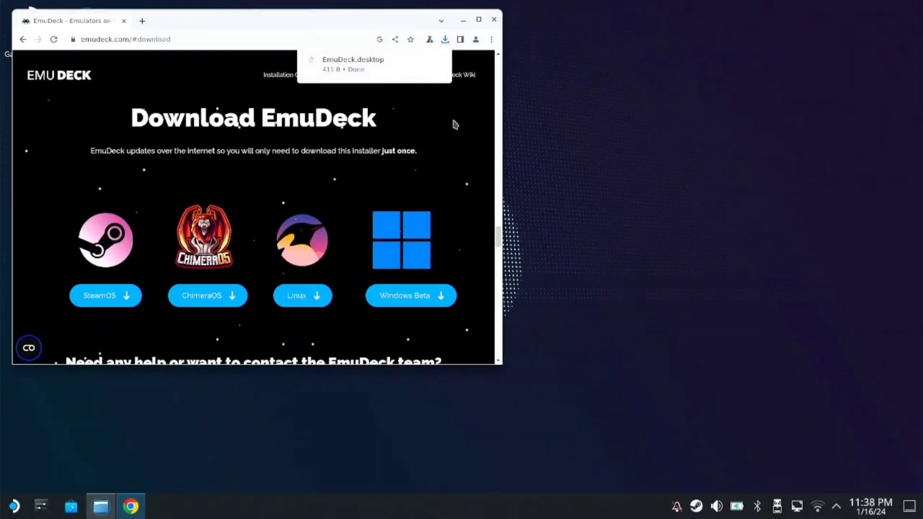
left_click_drag(286, 121, 630, 51)
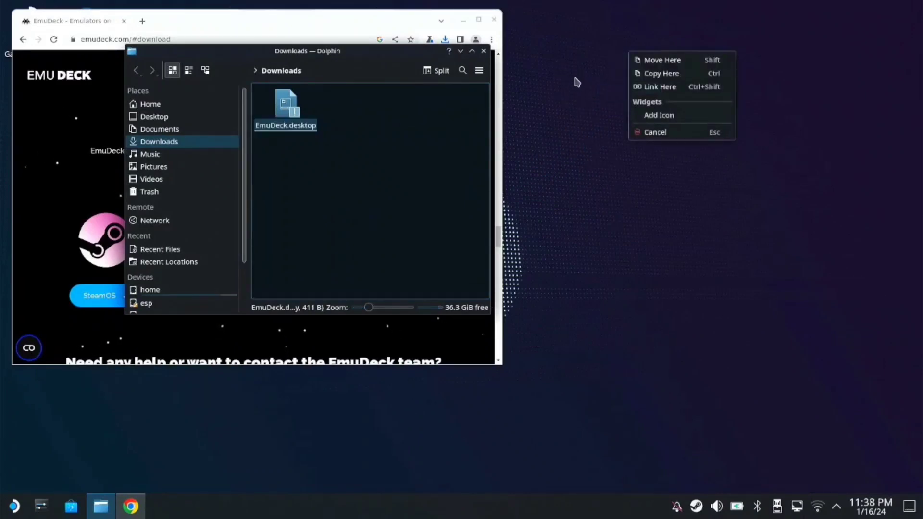
left_click(680, 61)
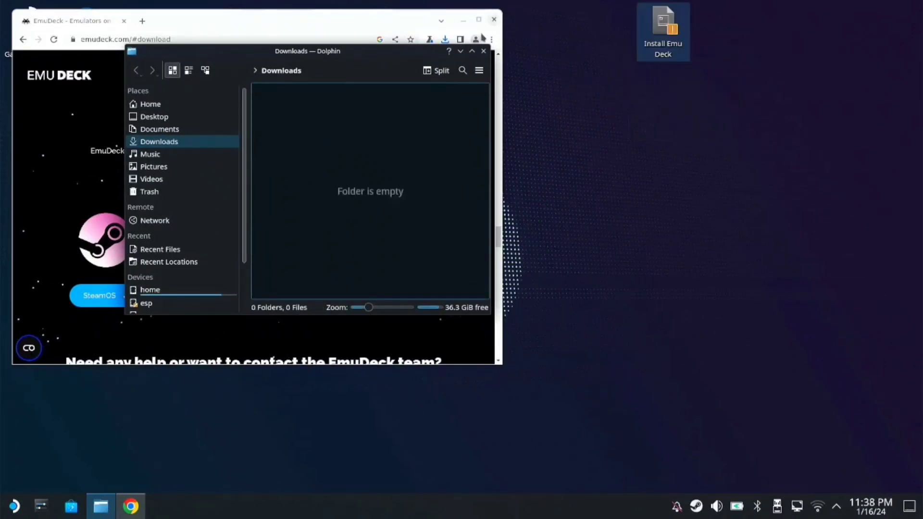
Step: Close the file manager and Chrome, then start the Install EmuDeck shortcut
left_click(484, 51)
left_click(494, 18)
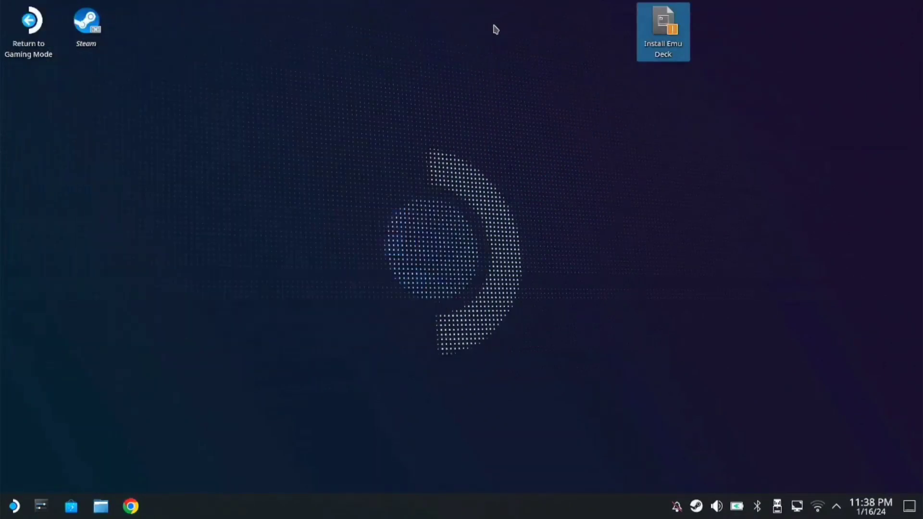
left_click(656, 38)
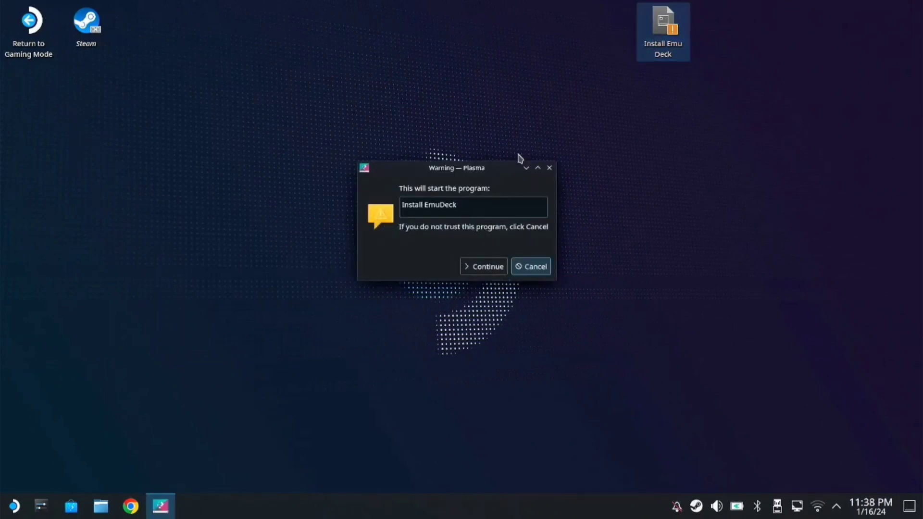
Step: Confirm the launch warning, choose Custom Mode, and store ROMs on the SD Card
left_click(485, 267)
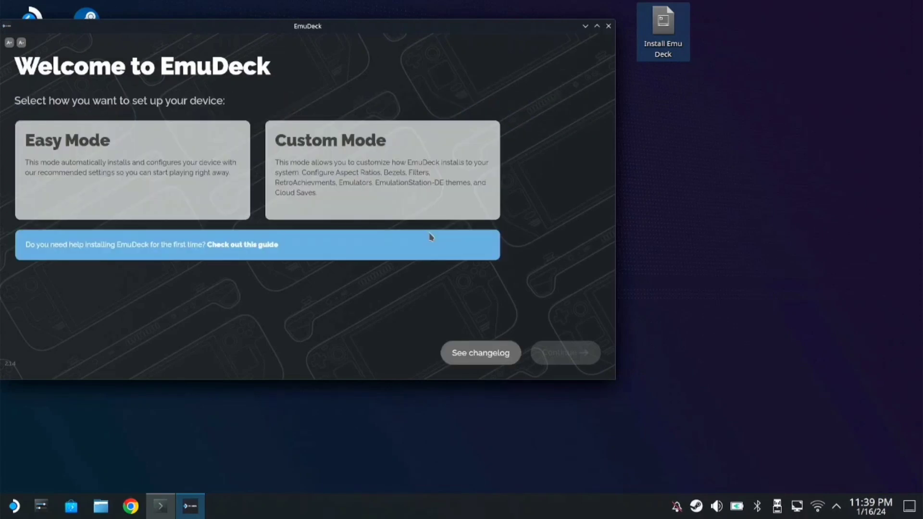
left_click(352, 180)
left_click(540, 351)
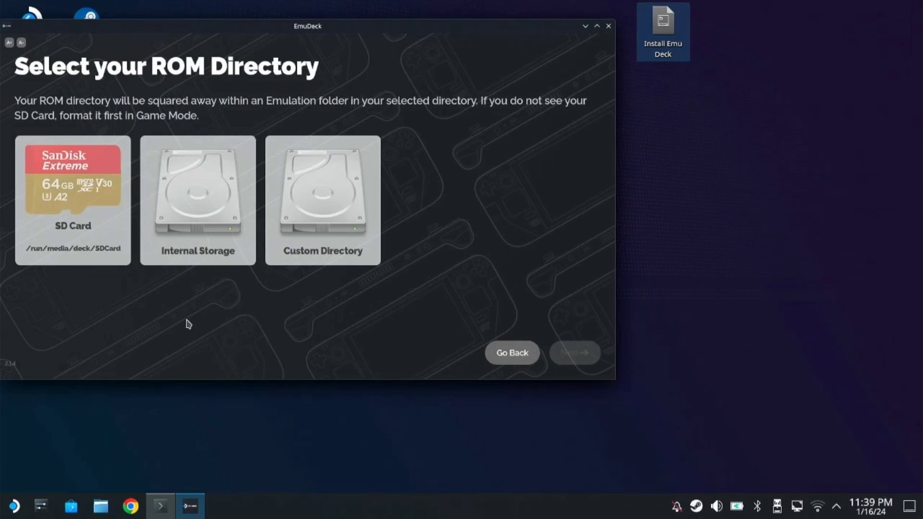
left_click(71, 250)
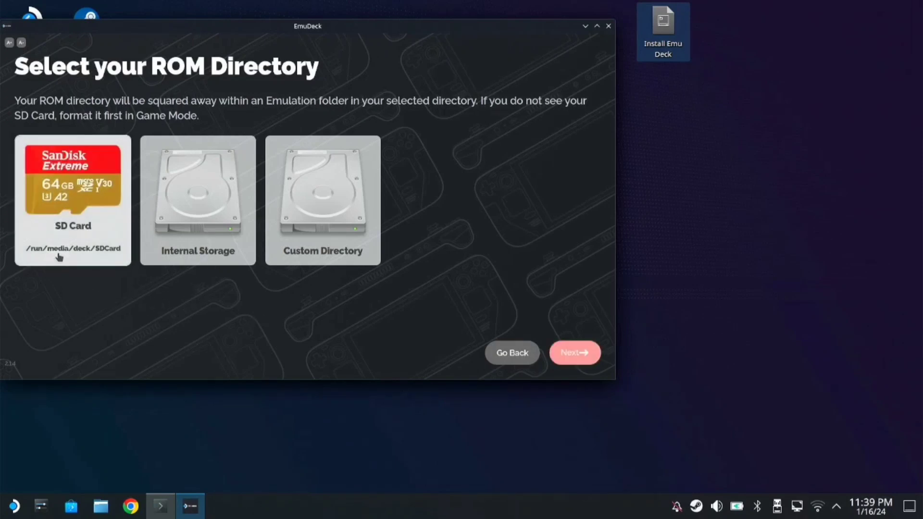
left_click(583, 359)
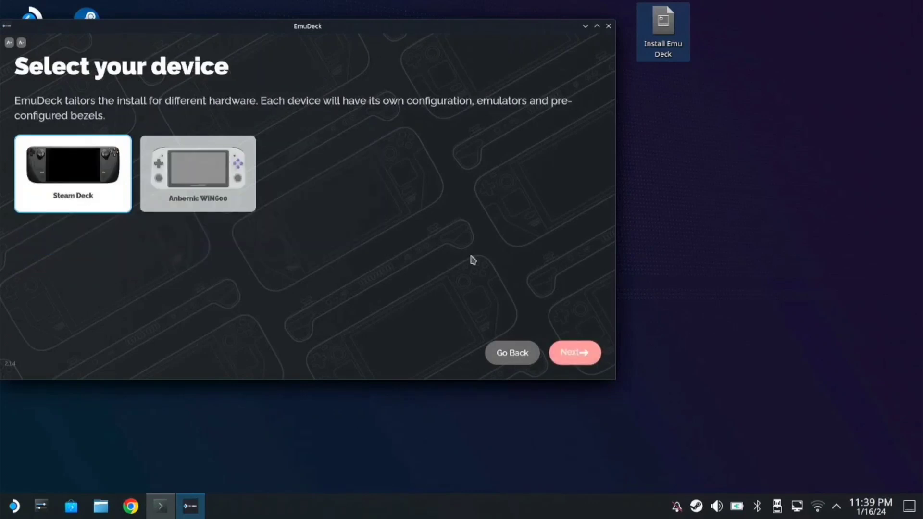
Step: Keep the default emulators and configurations, turn autosave on, and skip RetroAchievements login
left_click(581, 360)
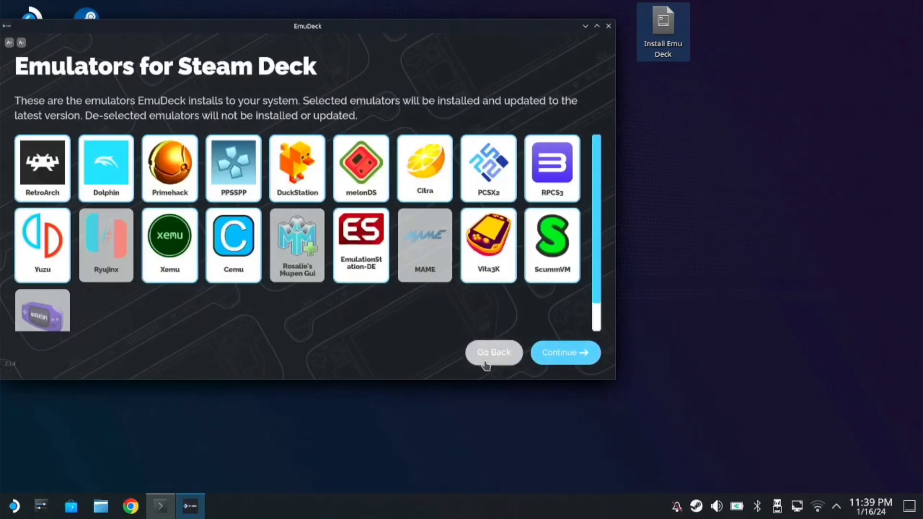
left_click(564, 362)
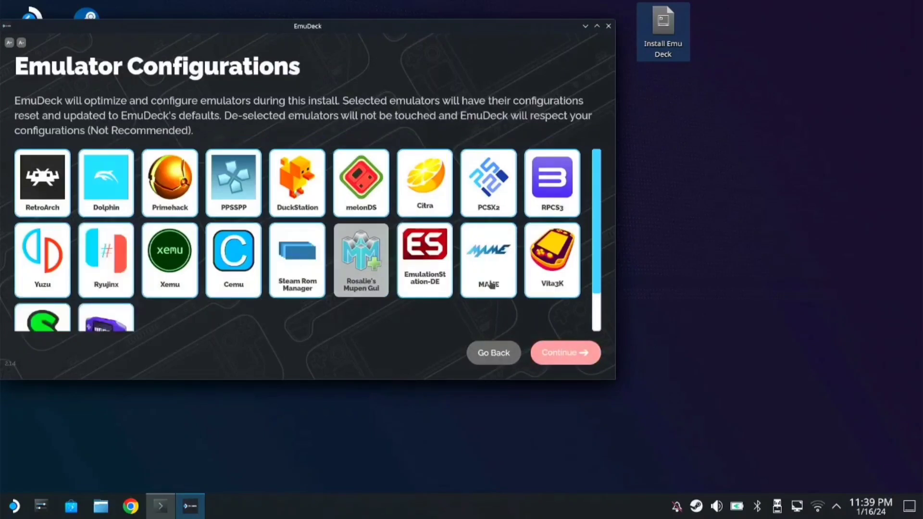
left_click(562, 354)
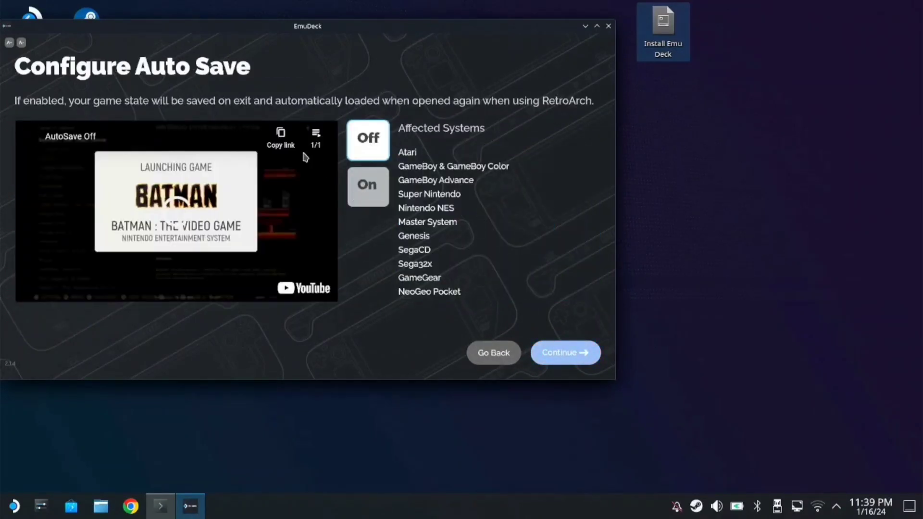
left_click(369, 198)
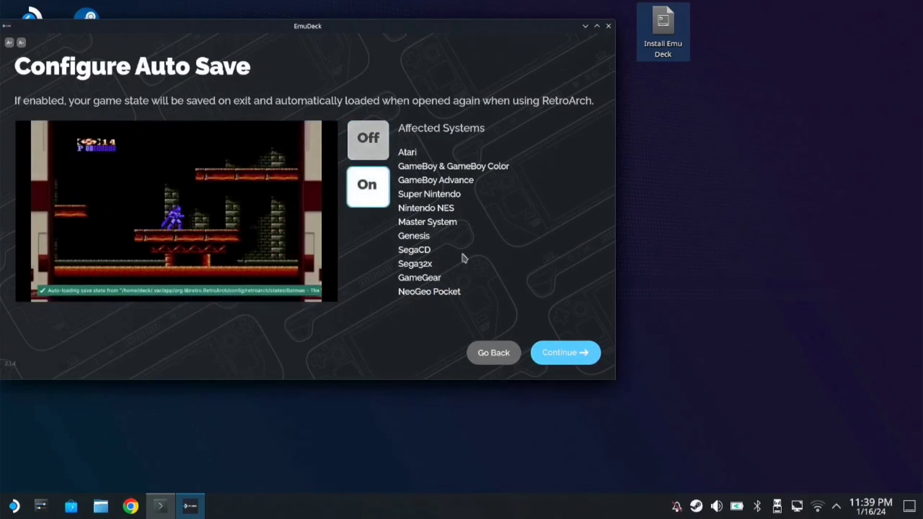
left_click(555, 352)
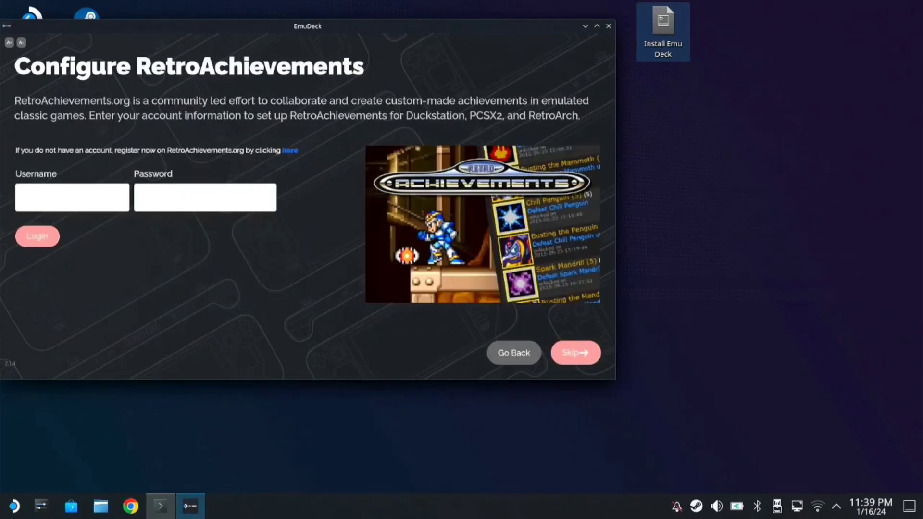
left_click(586, 361)
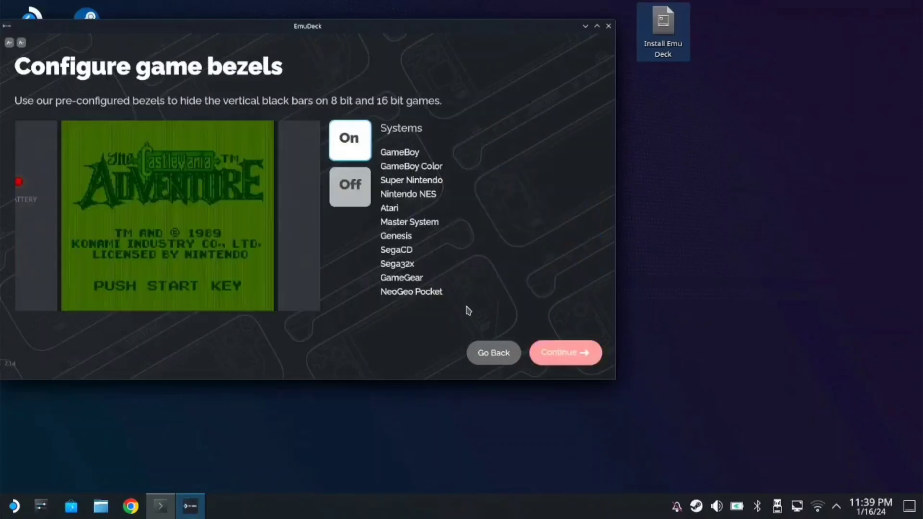
Step: Keep game bezels on and set classic Sega systems to a 3:2 aspect ratio
left_click(361, 187)
left_click(350, 141)
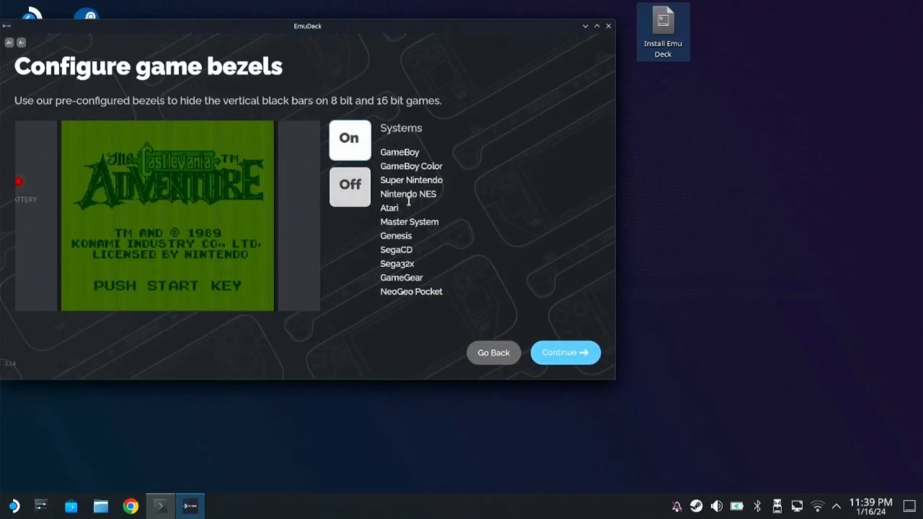
left_click(560, 356)
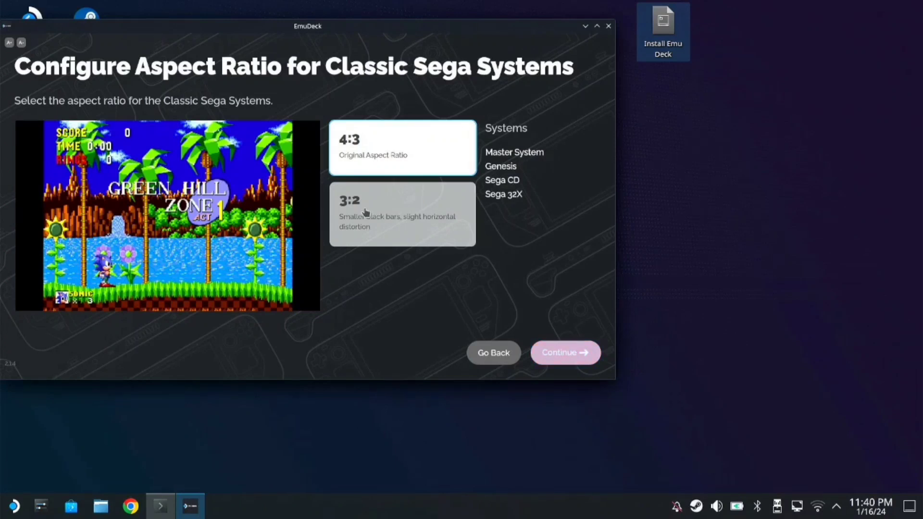
left_click(366, 212)
left_click(384, 216)
left_click(383, 217)
left_click(565, 353)
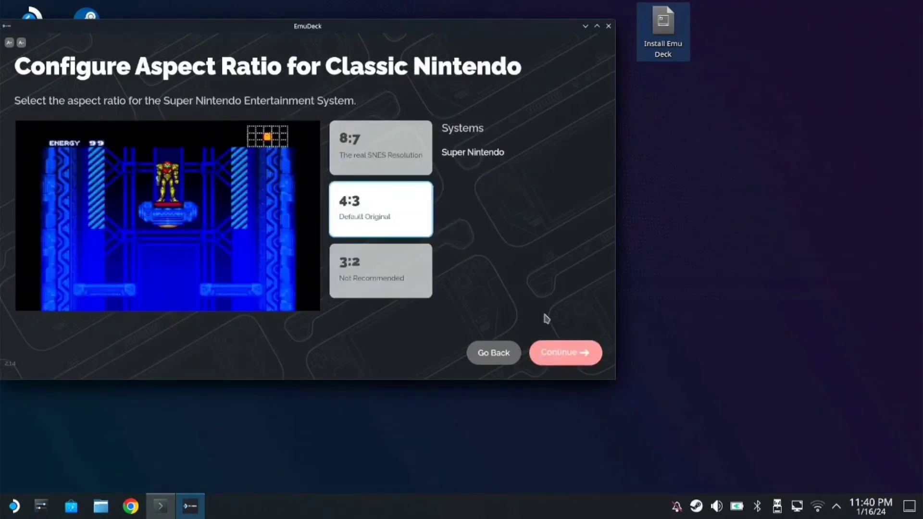
Step: Set Super Nintendo to 3:2, and Dreamcast, Nintendo 64 and GameCube to 16:9
left_click(377, 159)
left_click(384, 284)
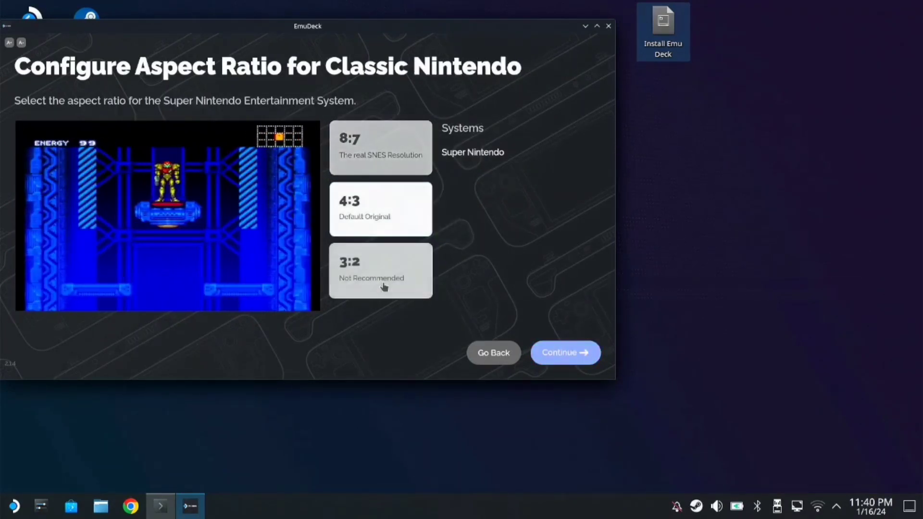
left_click(384, 287)
left_click(553, 352)
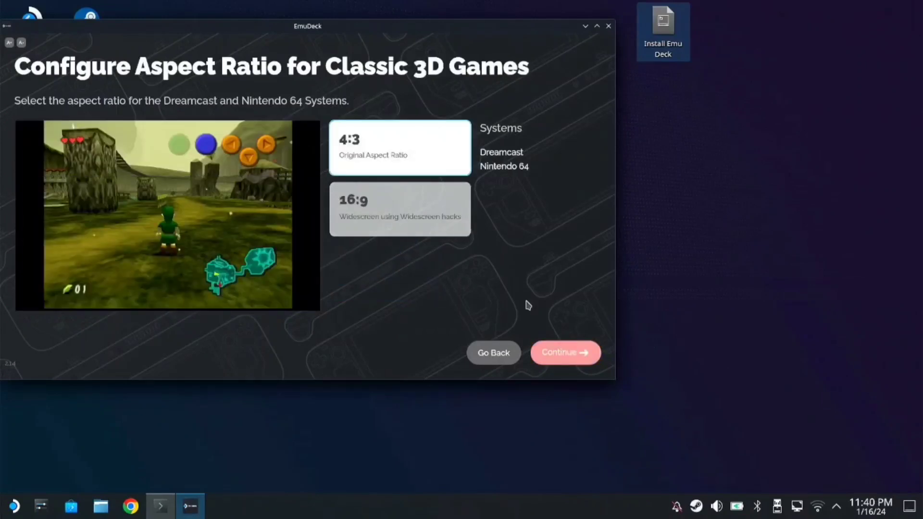
left_click(437, 234)
left_click(566, 352)
left_click(394, 239)
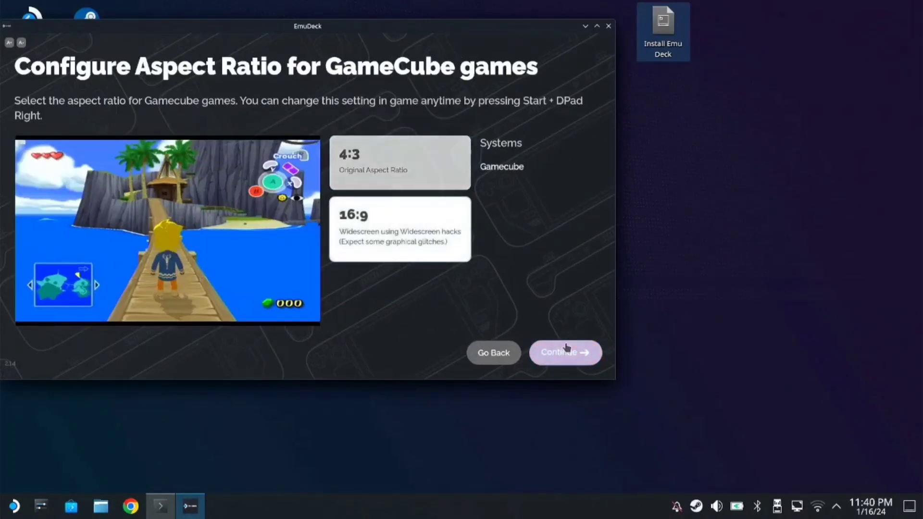
left_click(567, 352)
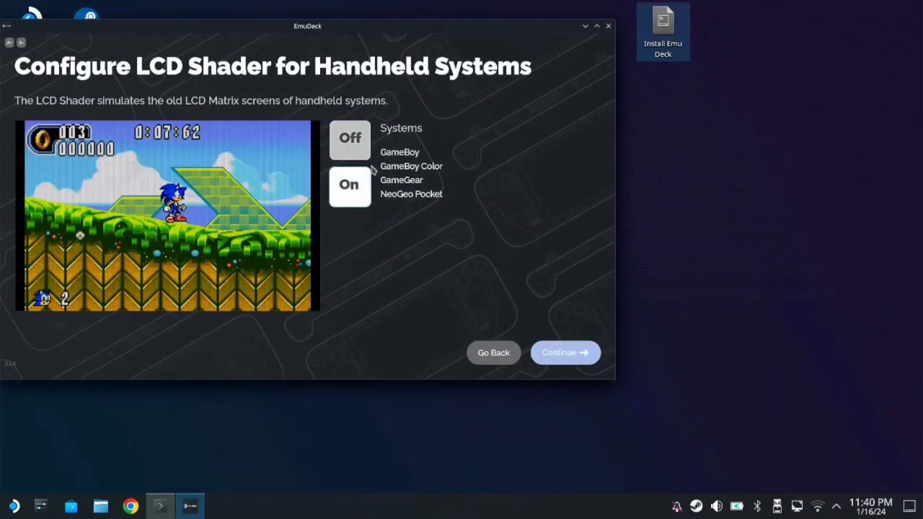
Step: Leave the LCD and both CRT shaders off and accept the theme
left_click(553, 353)
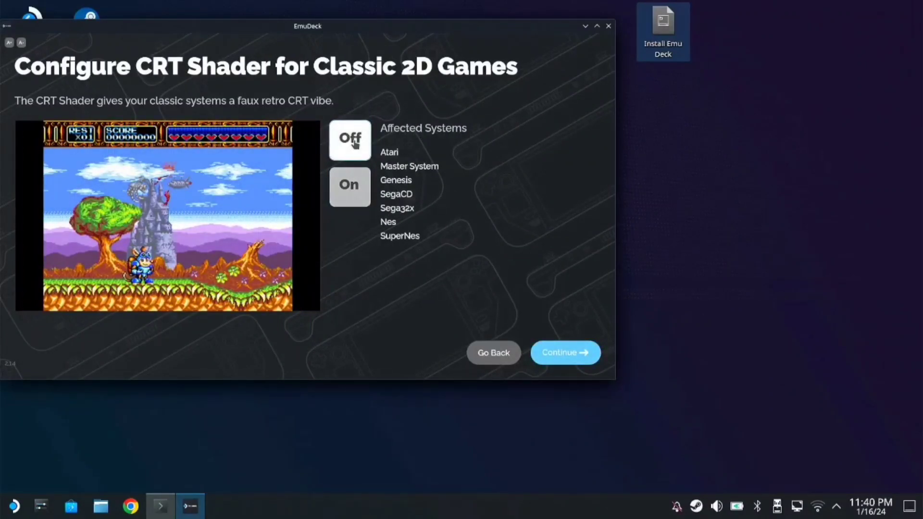
left_click(557, 353)
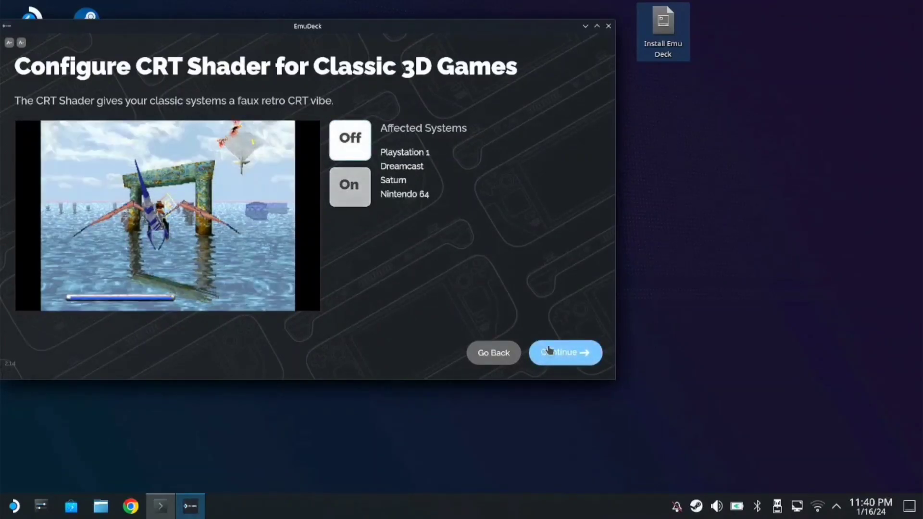
left_click(549, 350)
left_click(569, 349)
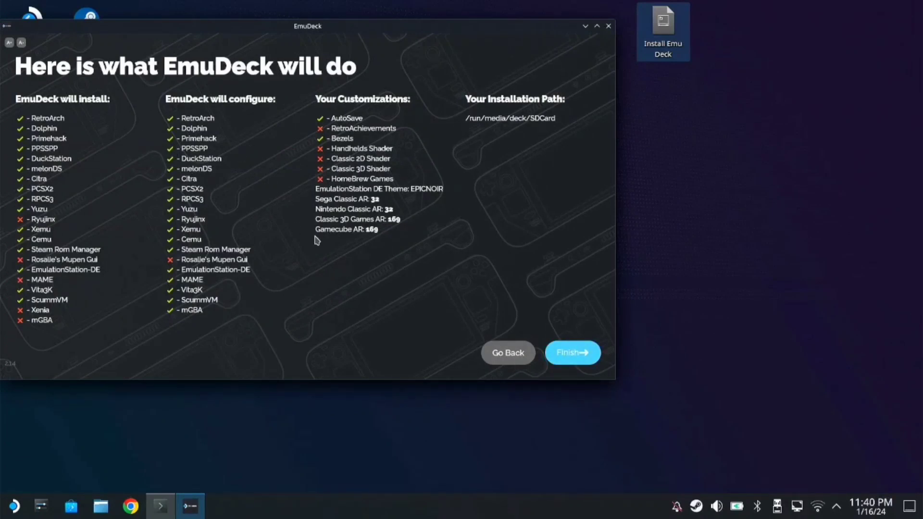
Step: Run the EmuDeck installation to completion, then minimize its window
left_click(584, 352)
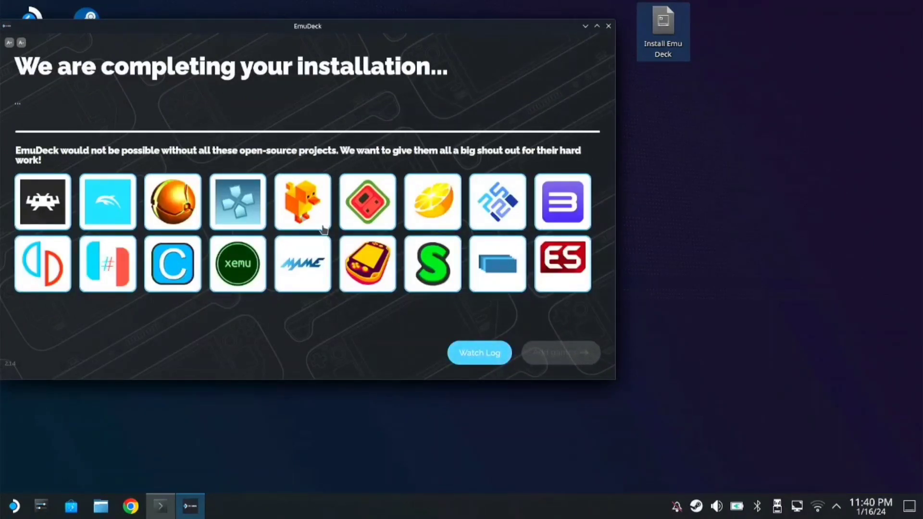
left_click_drag(356, 27, 445, 42)
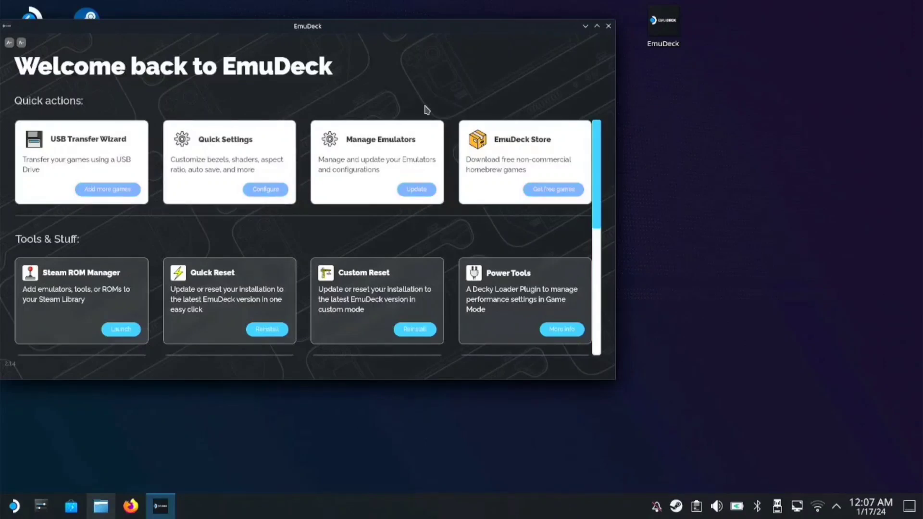
left_click(585, 26)
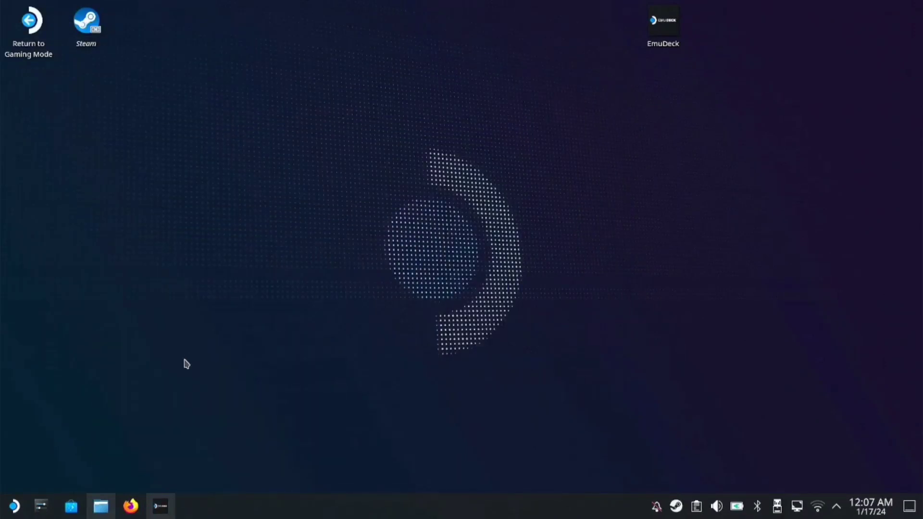
Step: Restore the file manager on Downloads and open the Prince of Persia The Lost Crown folder
left_click(101, 507)
left_click(664, 171)
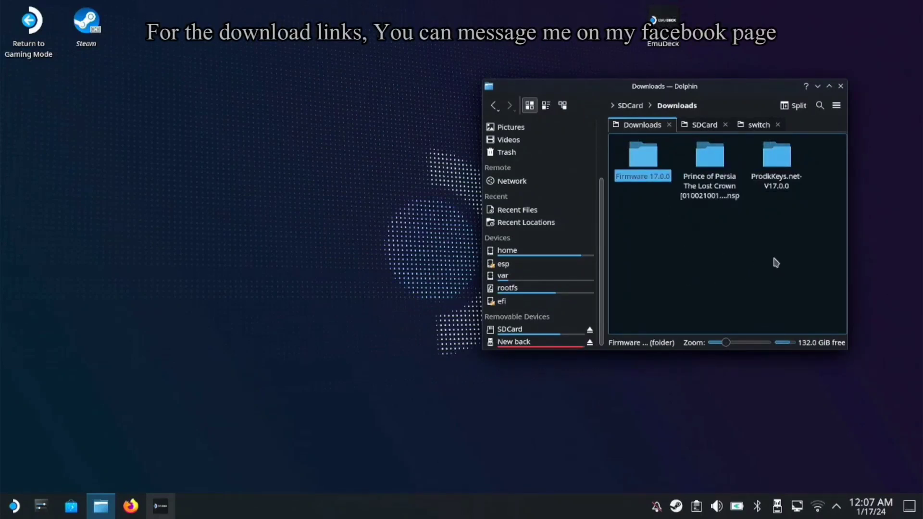
left_click(777, 163)
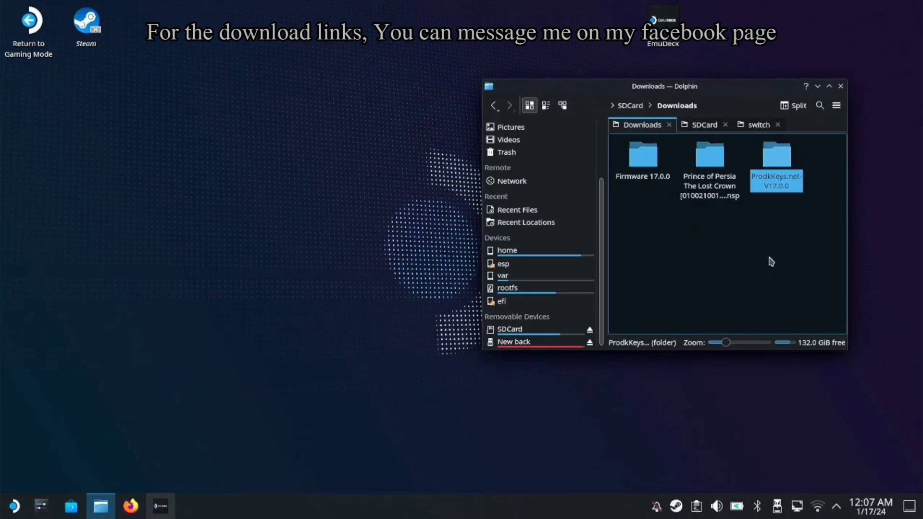
double_click(713, 185)
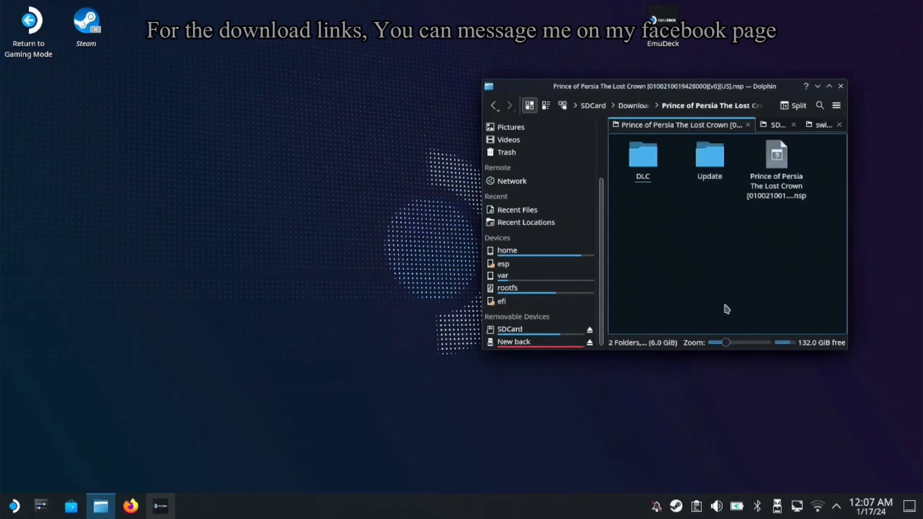
Step: Cut the Prince of Persia The Lost Crown .nsp file
left_click(710, 162)
left_click(649, 202)
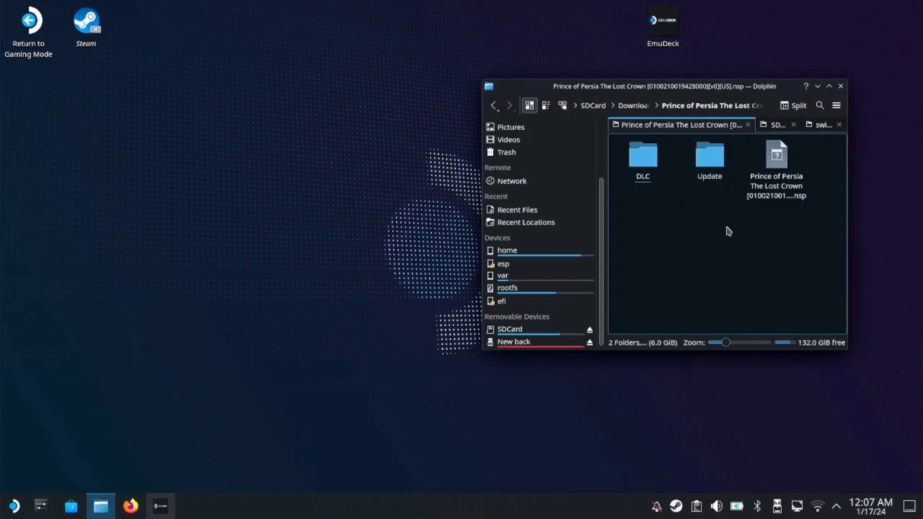
right_click(774, 185)
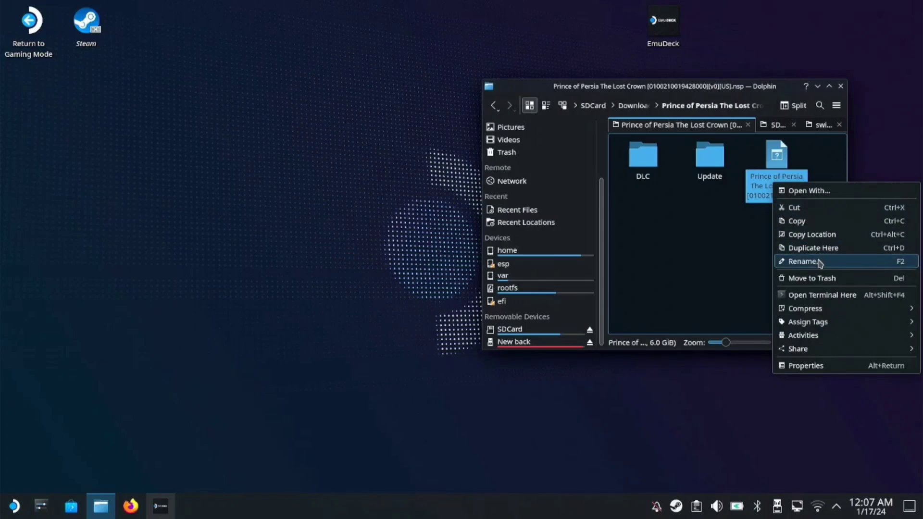
left_click(805, 208)
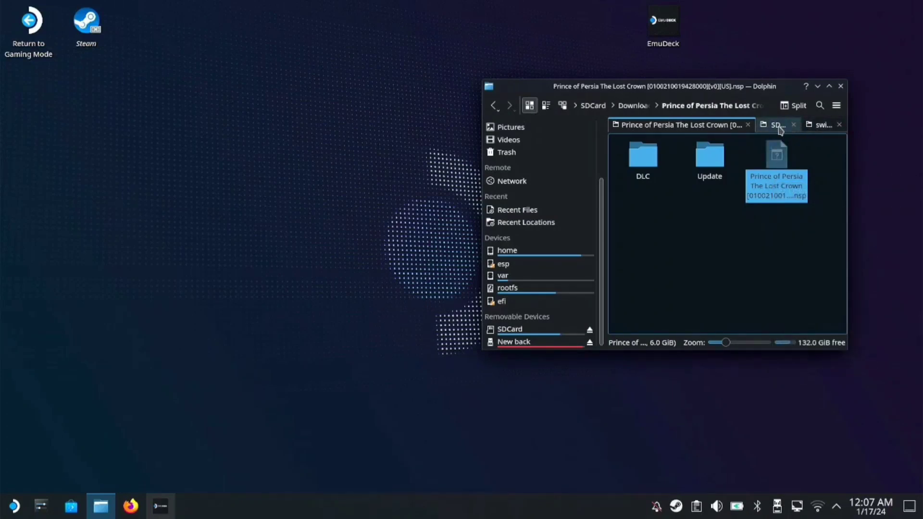
Step: Paste the .nsp into SDCard/Emulation/roms/switch
left_click(775, 125)
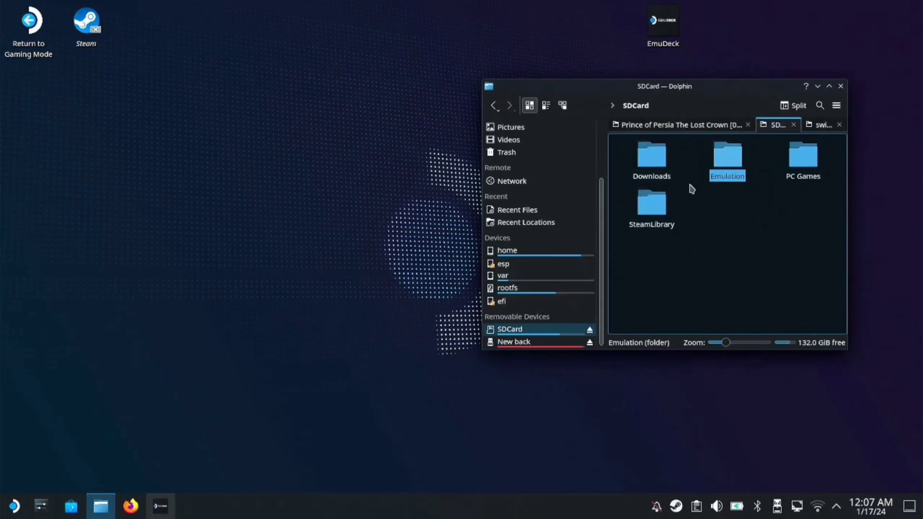
double_click(723, 166)
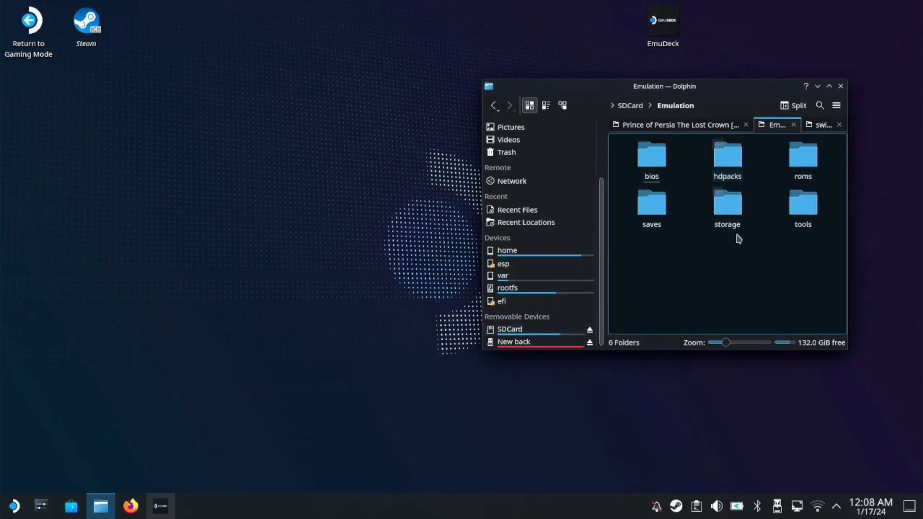
double_click(801, 166)
scroll(715, 267, "down", 10)
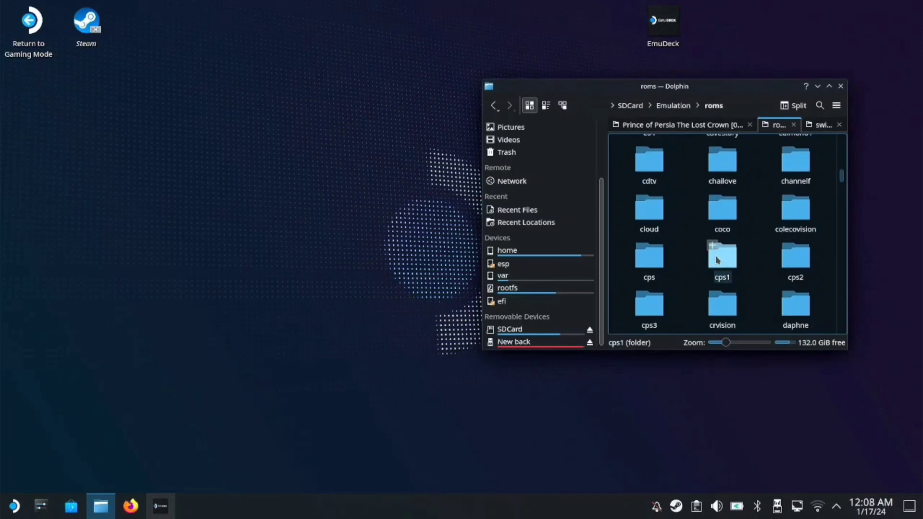
scroll(716, 260, "down", 20)
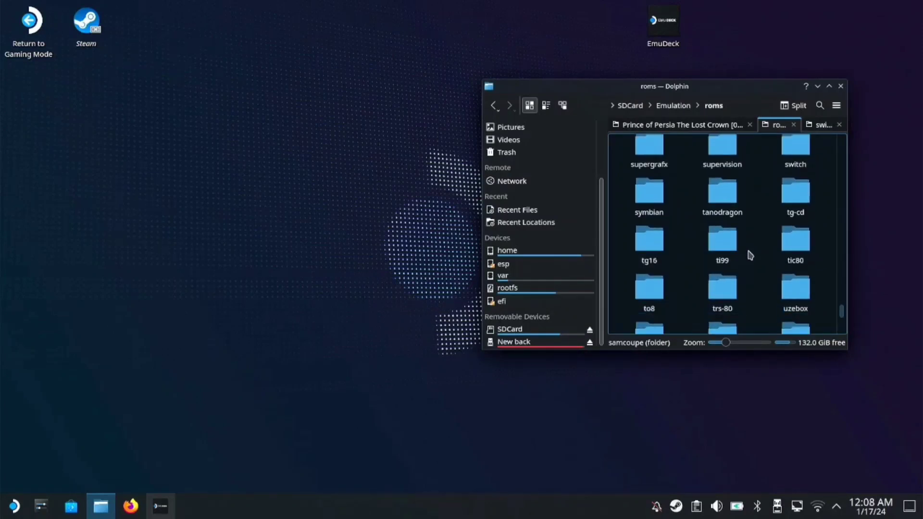
scroll(751, 255, "up", 3)
scroll(745, 227, "down", 2)
double_click(807, 219)
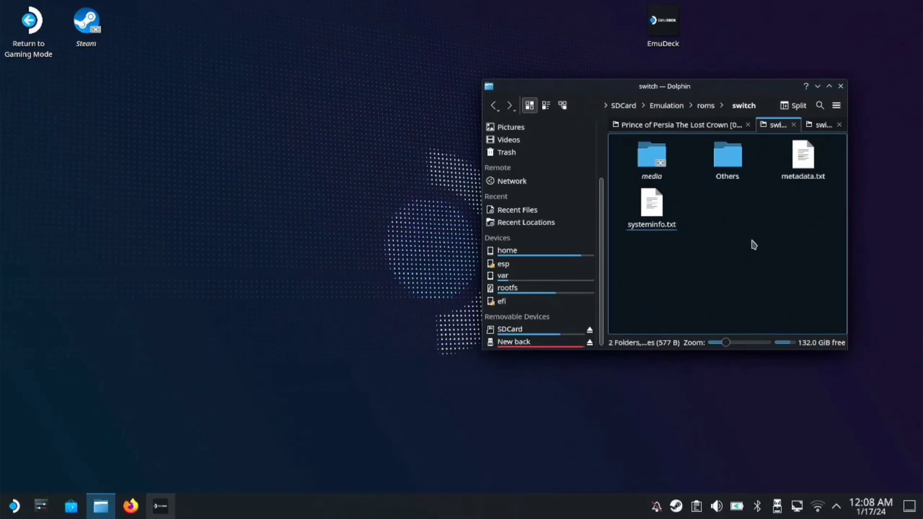
key("ctrl+v")
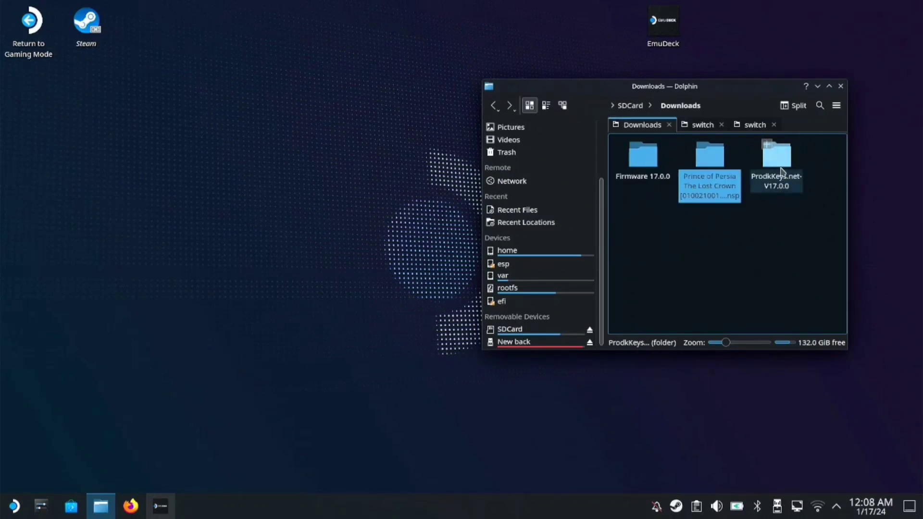
Step: Copy prod.keys and title.keys from ProdKeys.net-V17.0.0 into SDCard/Emulation/bios/yuzu/keys/keys
double_click(780, 168)
left_click(633, 144)
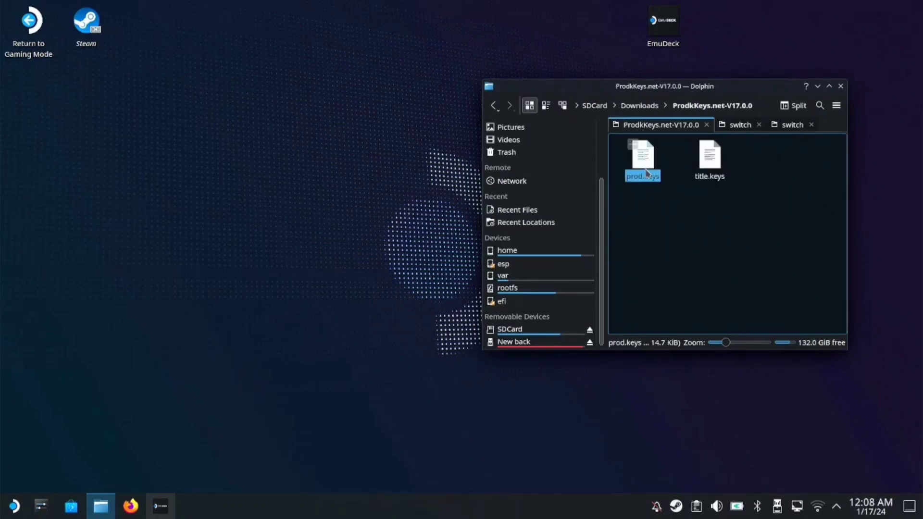
left_click(699, 145)
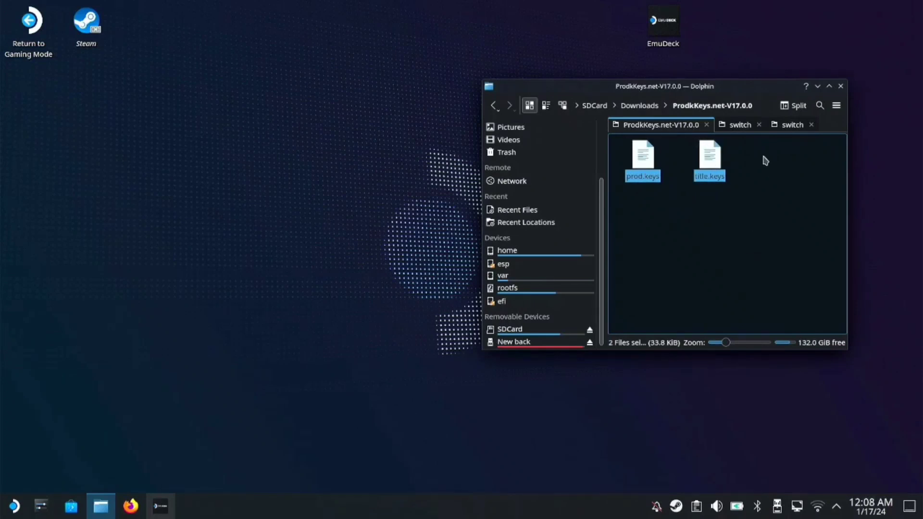
left_click(733, 126)
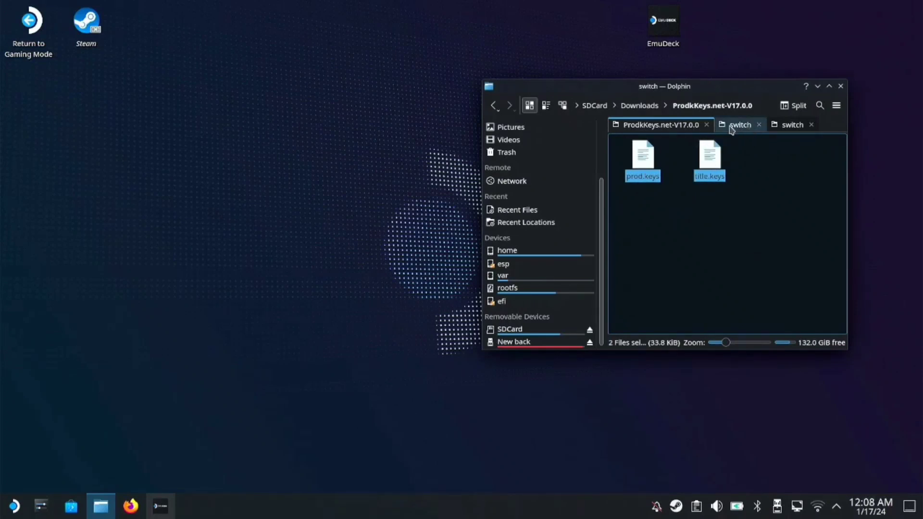
left_click(538, 330)
double_click(727, 159)
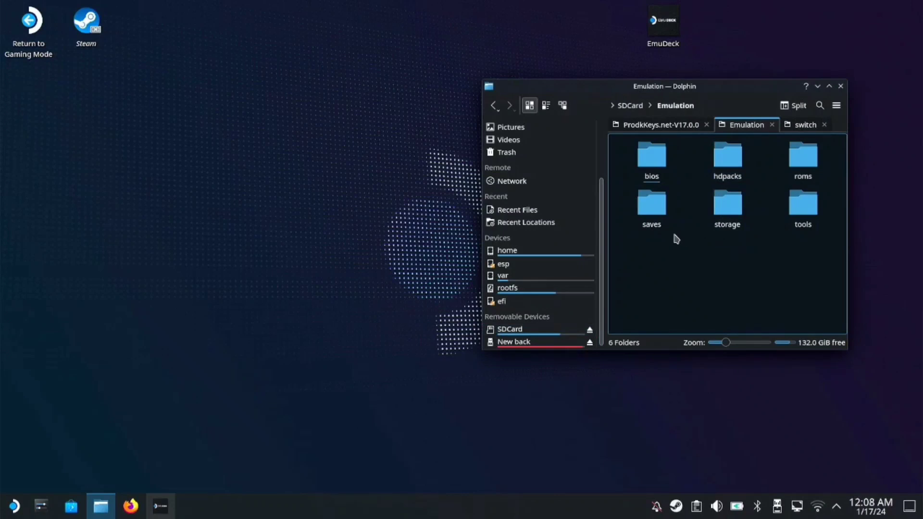
double_click(652, 156)
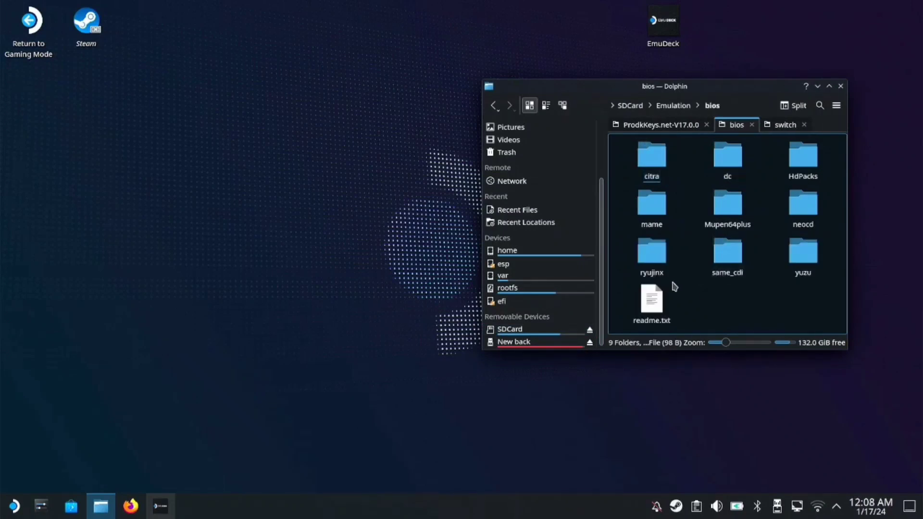
double_click(806, 250)
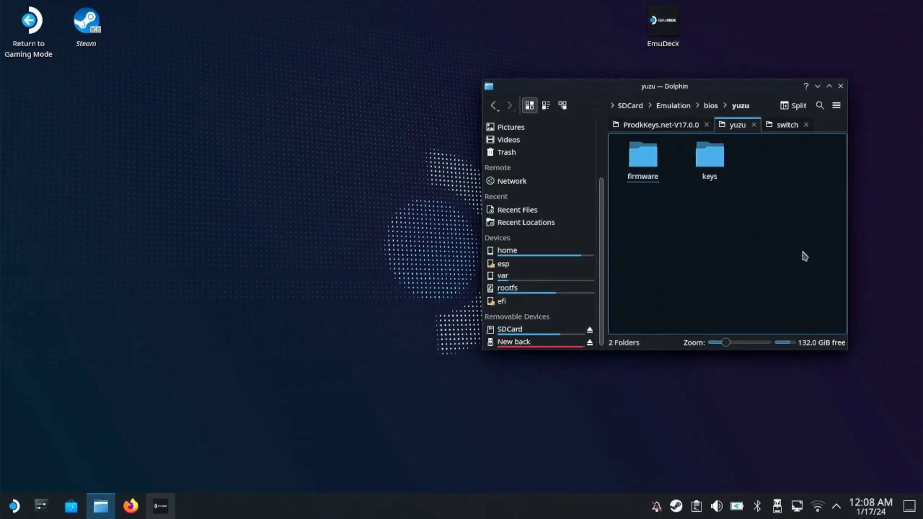
double_click(710, 156)
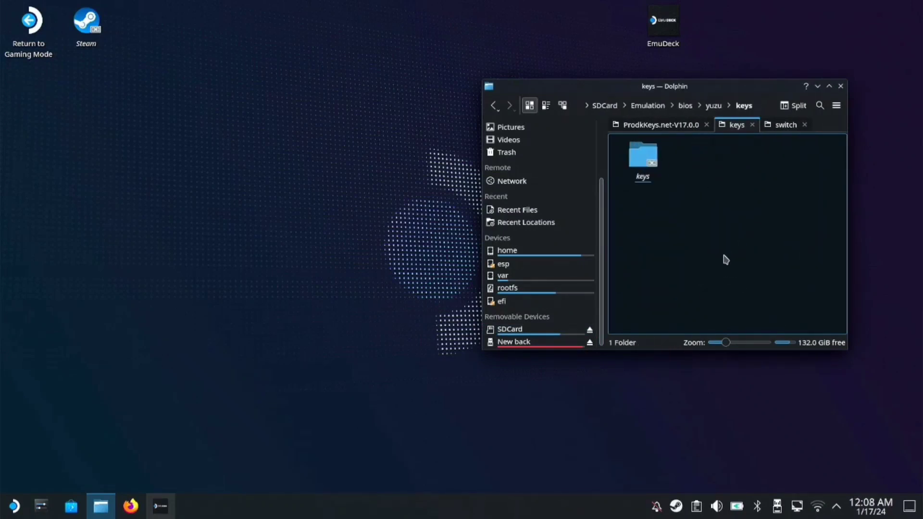
double_click(641, 166)
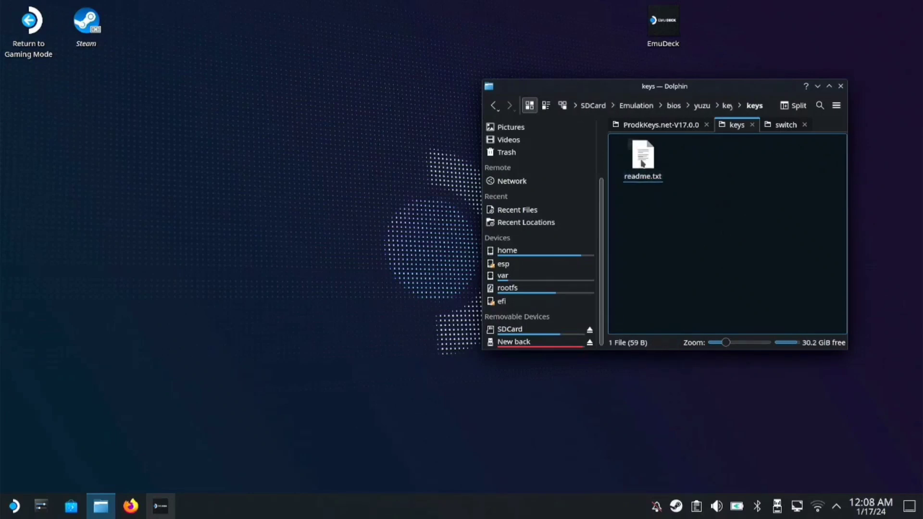
key("ctrl+v")
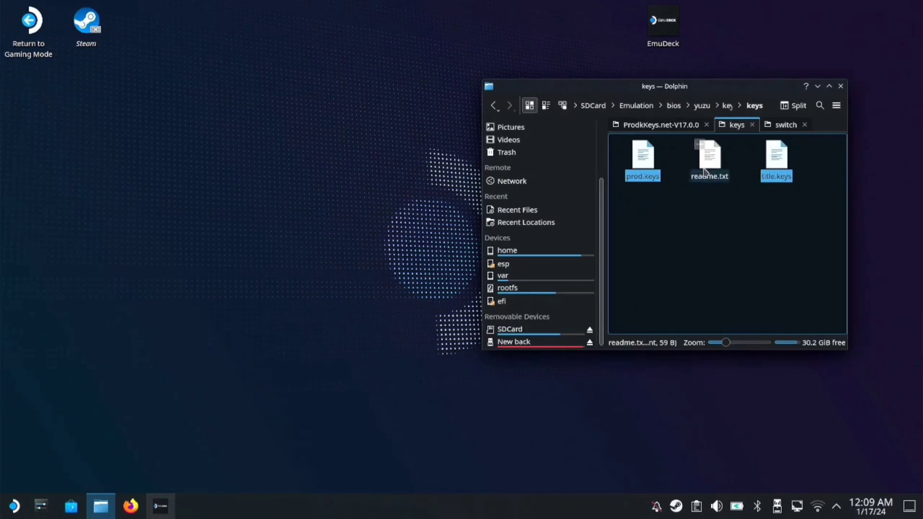
Step: Select all the .nca files in the Firmware 17.0.0 folder for moving
left_click(664, 126)
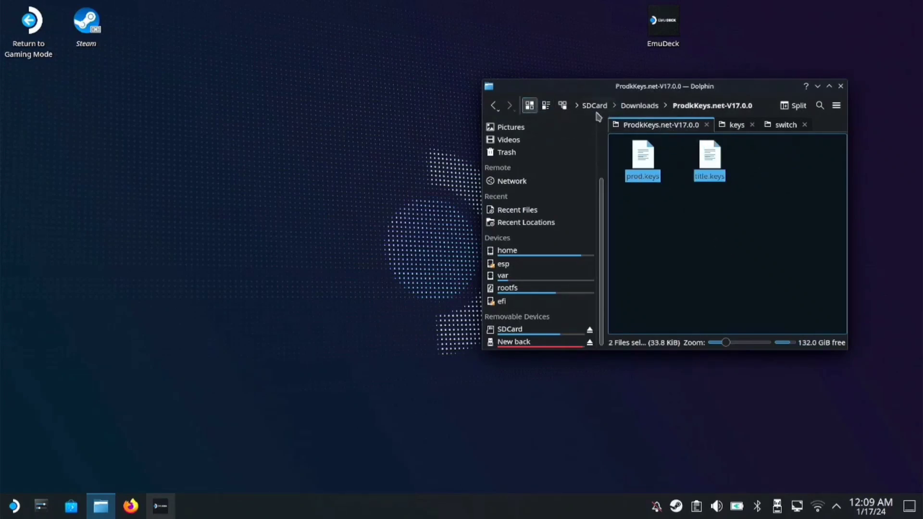
left_click(650, 109)
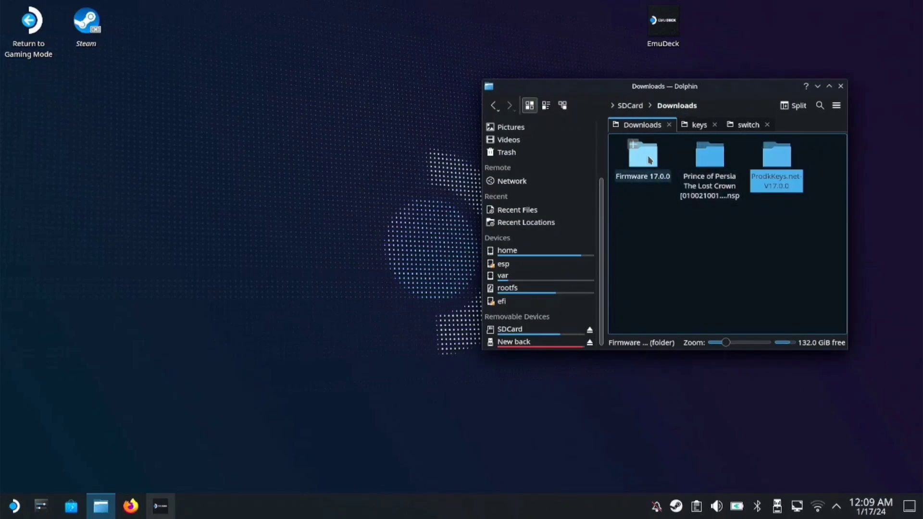
left_click(643, 155)
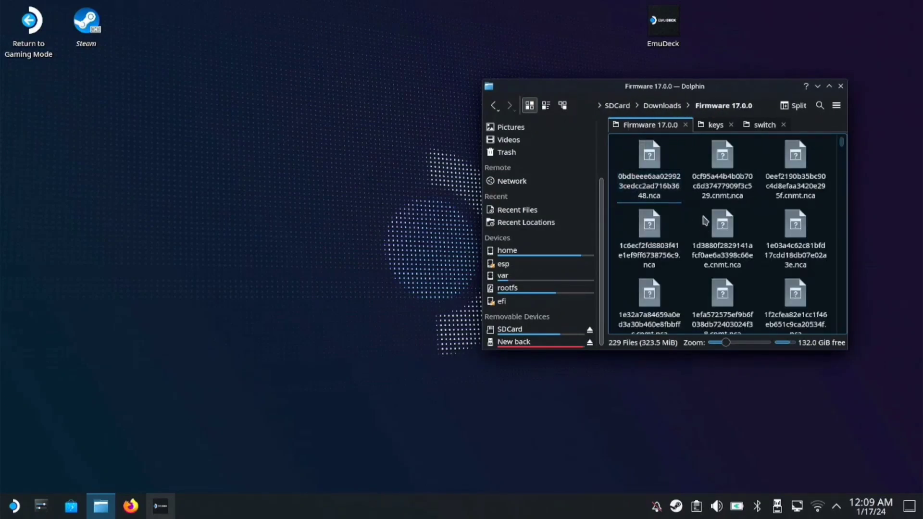
key("ctrl+a")
left_click_drag(706, 219, 703, 138)
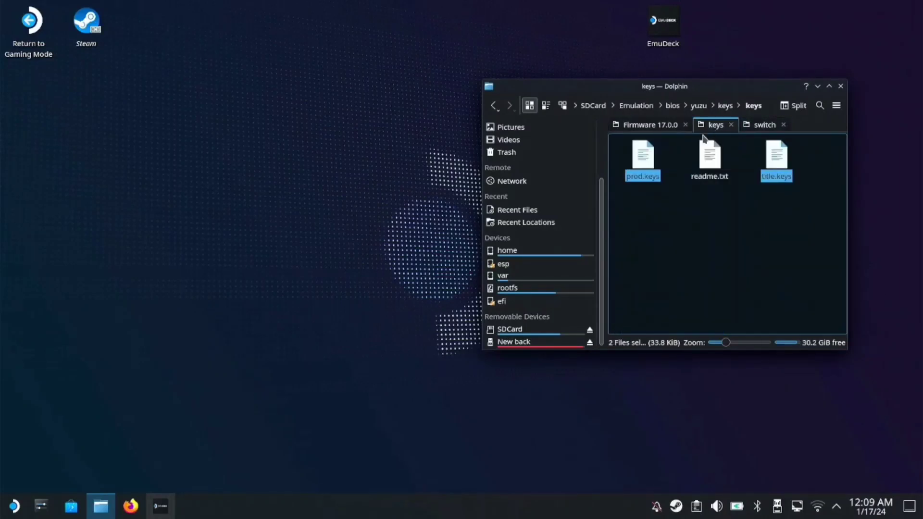
Step: Move the firmware files into SDCard/Emulation/bios/yuzu/firmware/registered
left_click(561, 332)
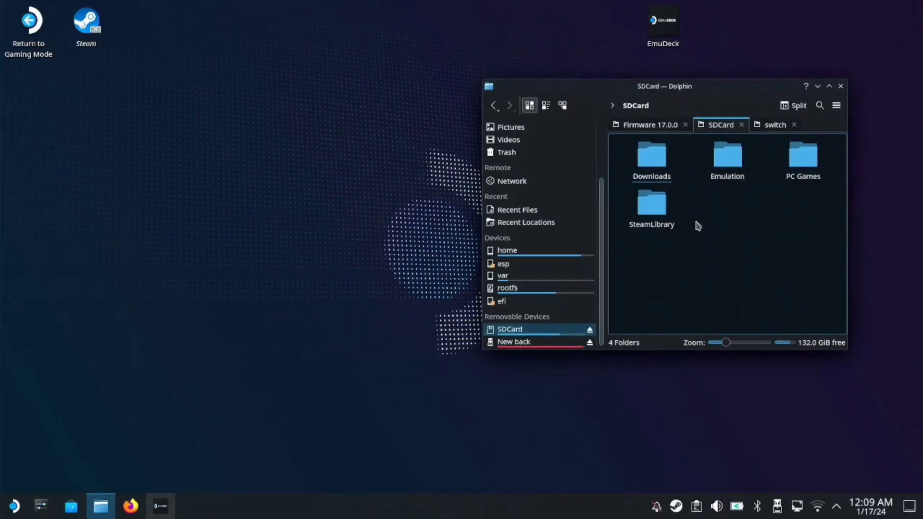
left_click(728, 163)
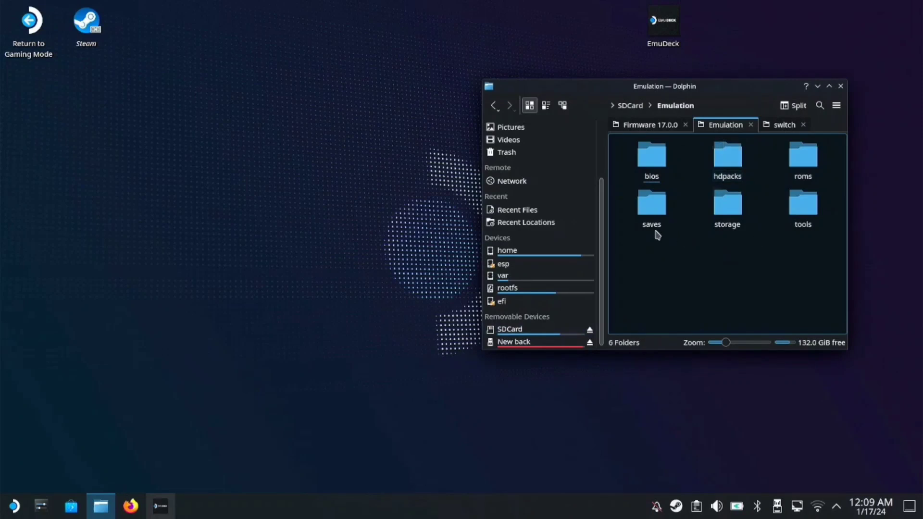
left_click(662, 163)
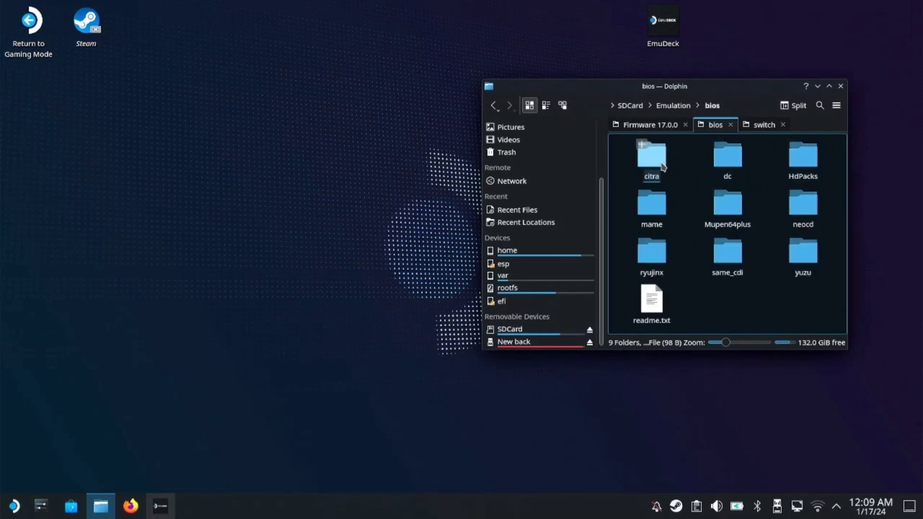
left_click(790, 257)
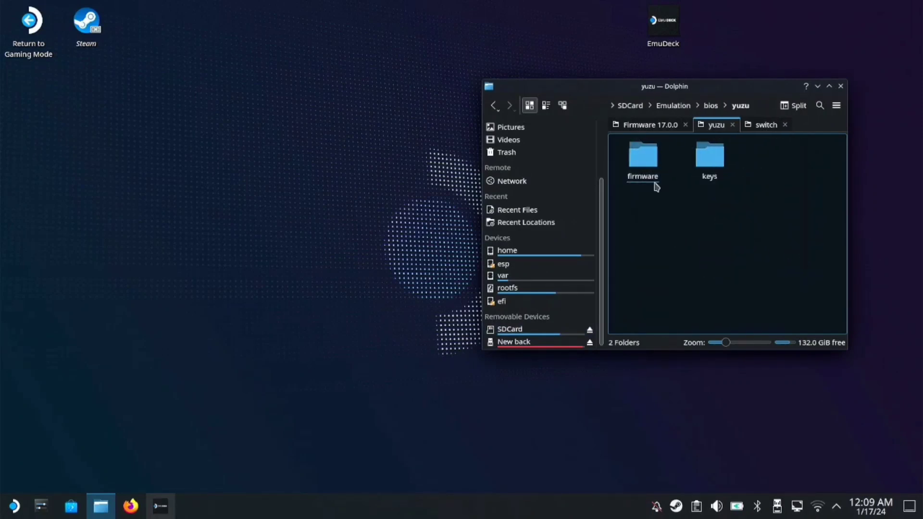
left_click(642, 164)
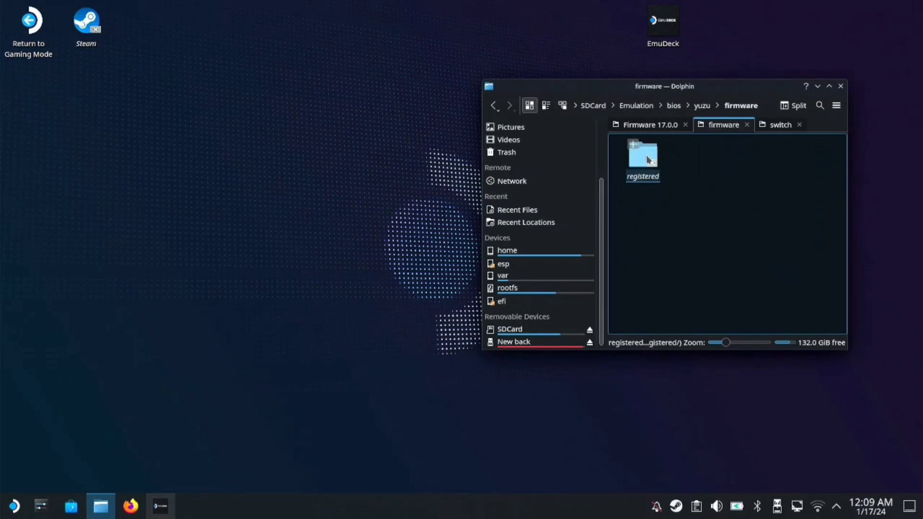
left_click(647, 159)
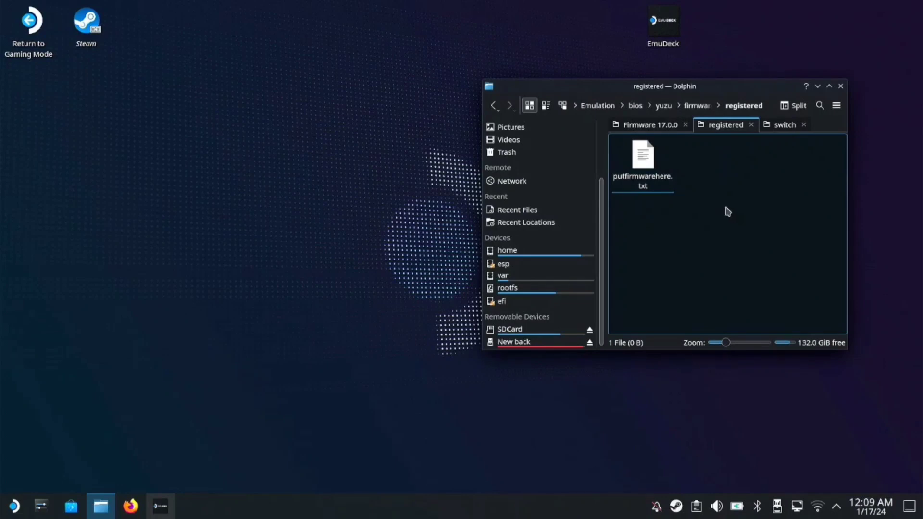
key("ctrl+v")
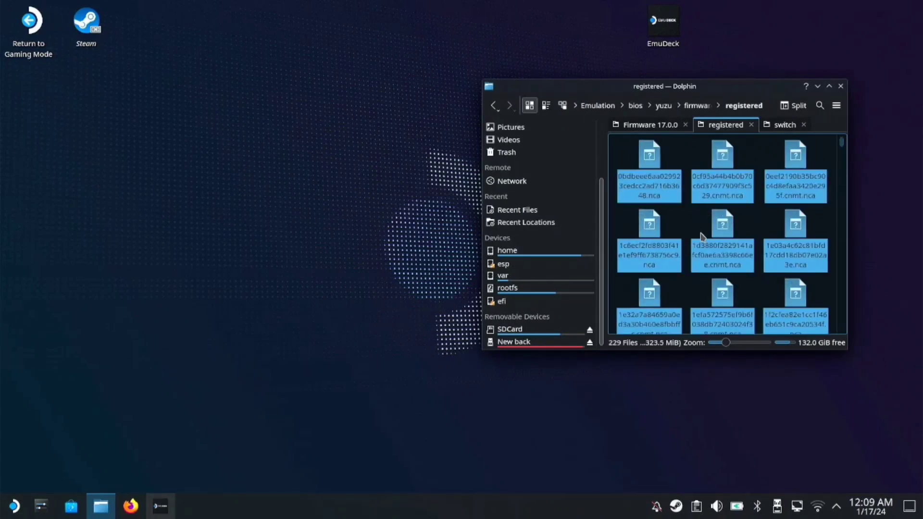
Step: Launch the yuzu AppImage from the application launcher and hide the file manager
left_click(14, 506)
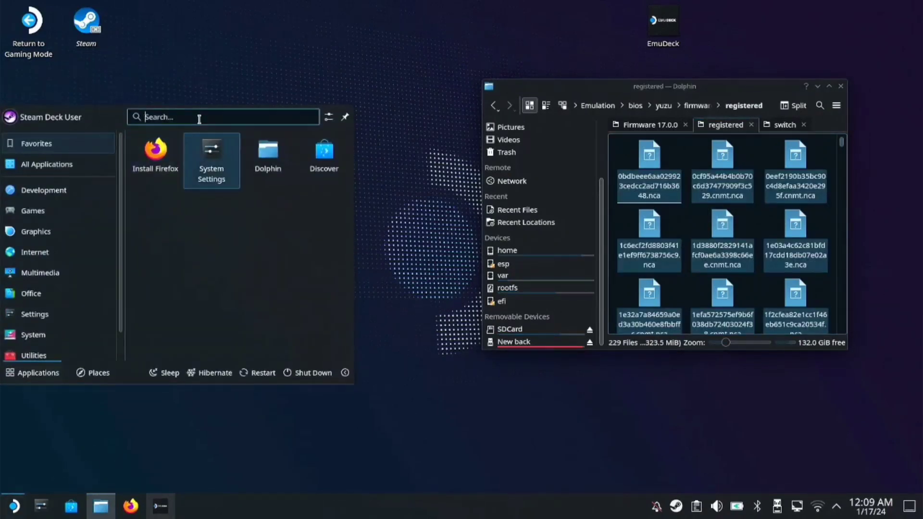
type("yuzu")
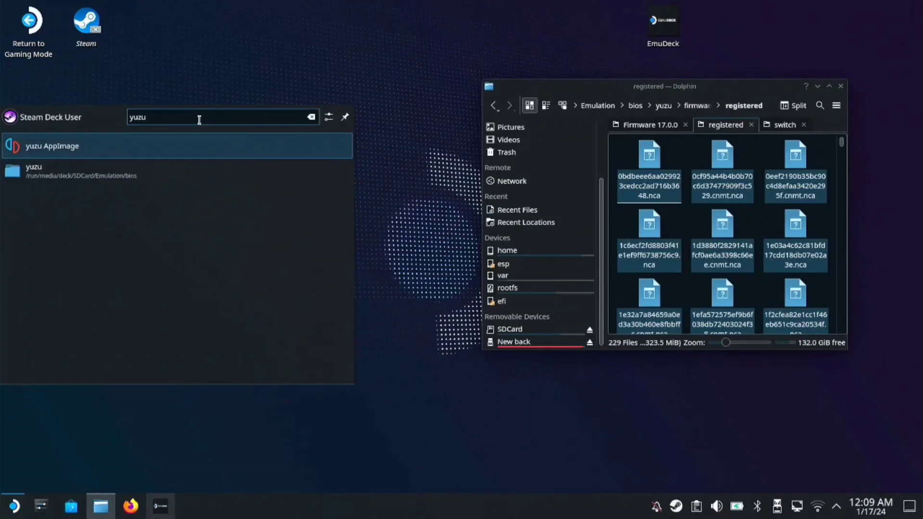
left_click(54, 149)
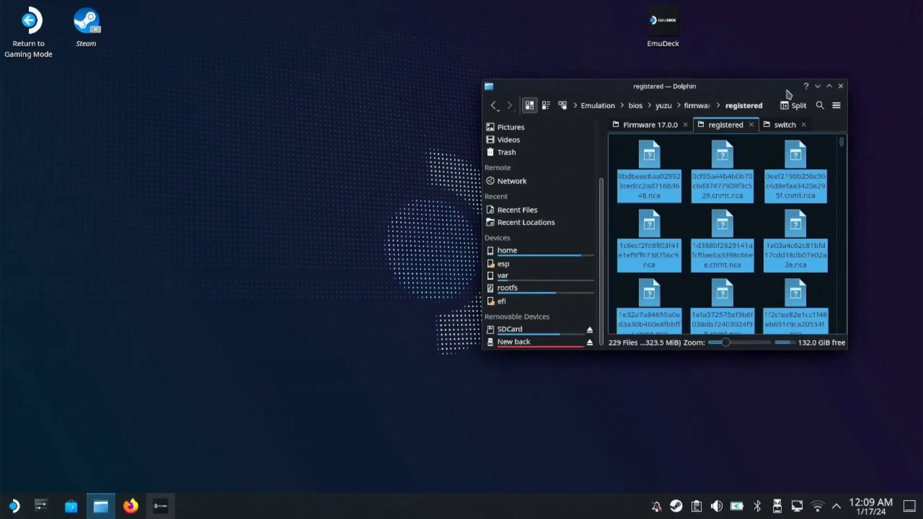
left_click(817, 86)
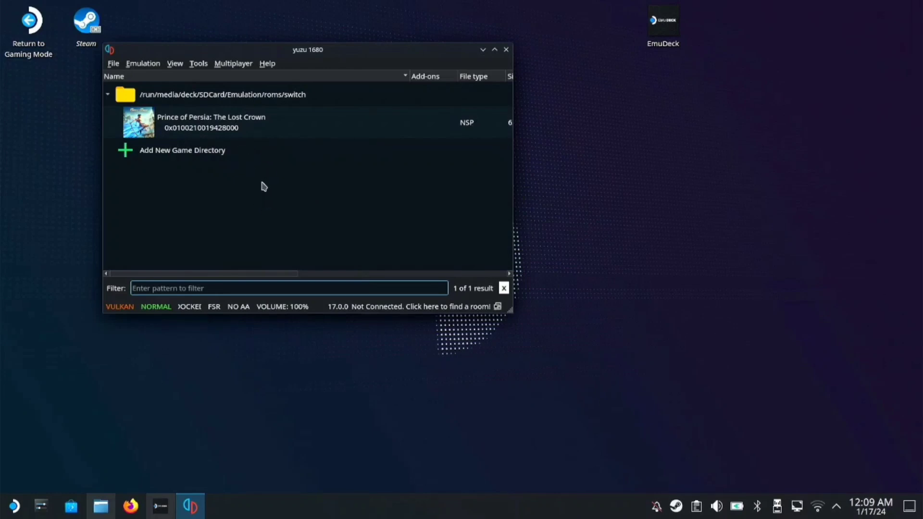
Step: Start yuzu's Install Files to NAND and browse from the root drive into /run/media
left_click(251, 130)
left_click(113, 64)
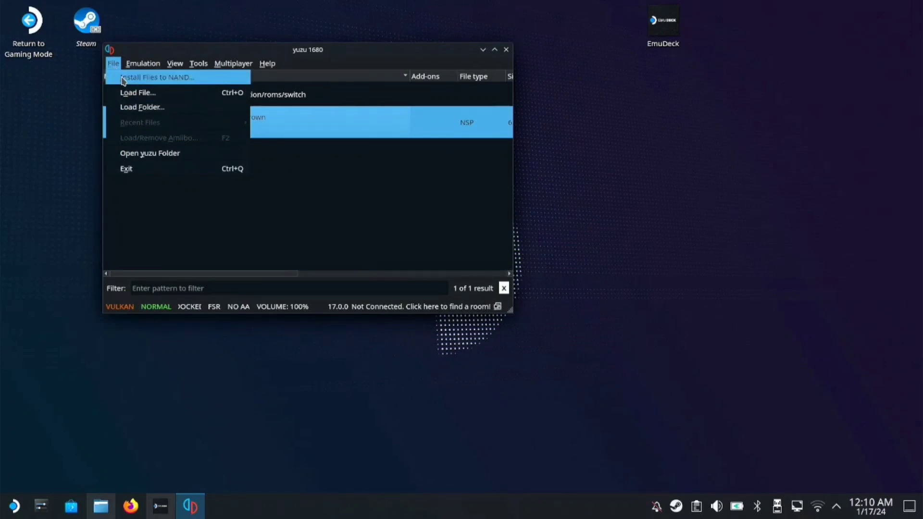
left_click(123, 78)
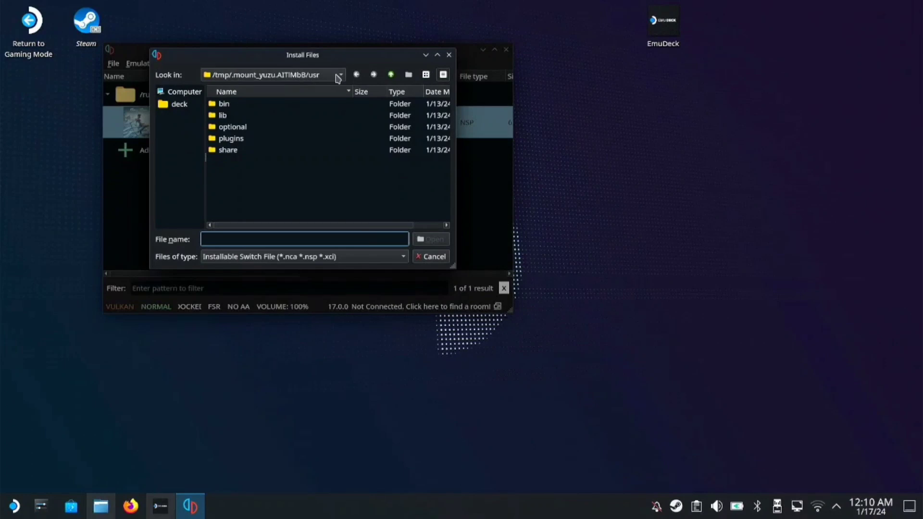
left_click(338, 76)
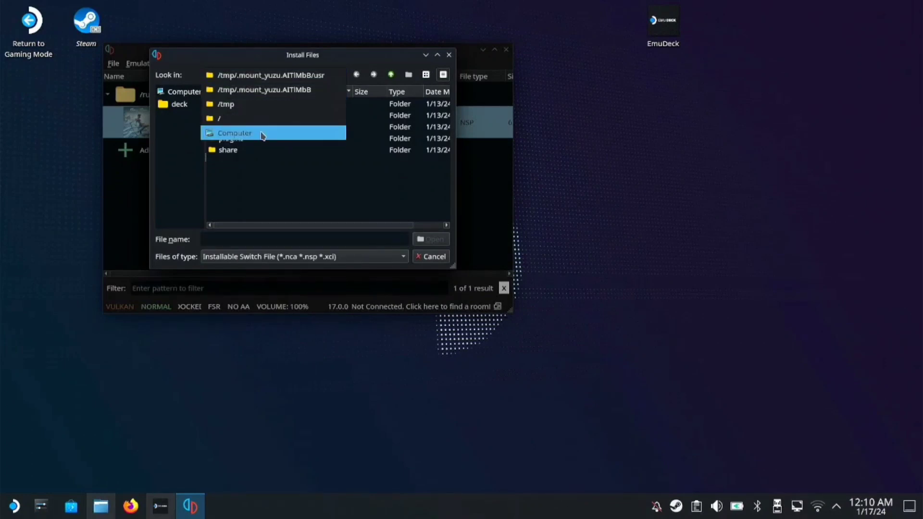
left_click(234, 132)
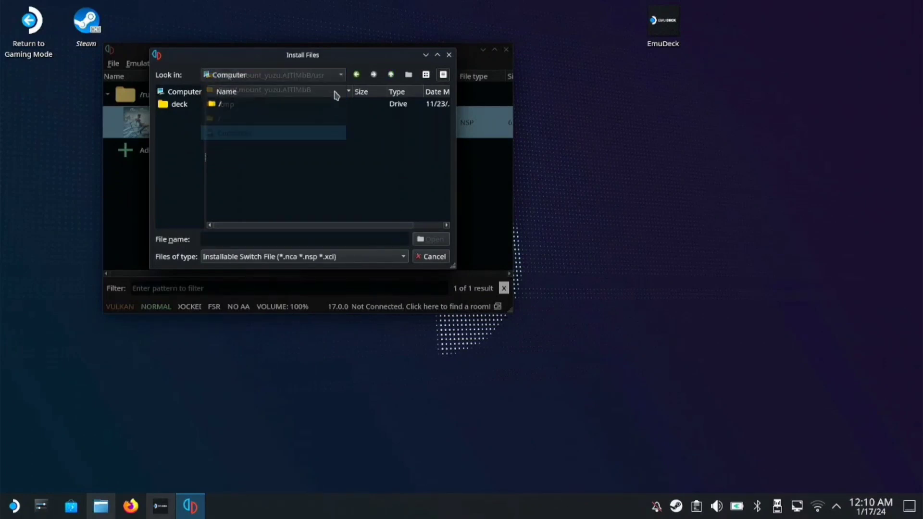
left_click(242, 105)
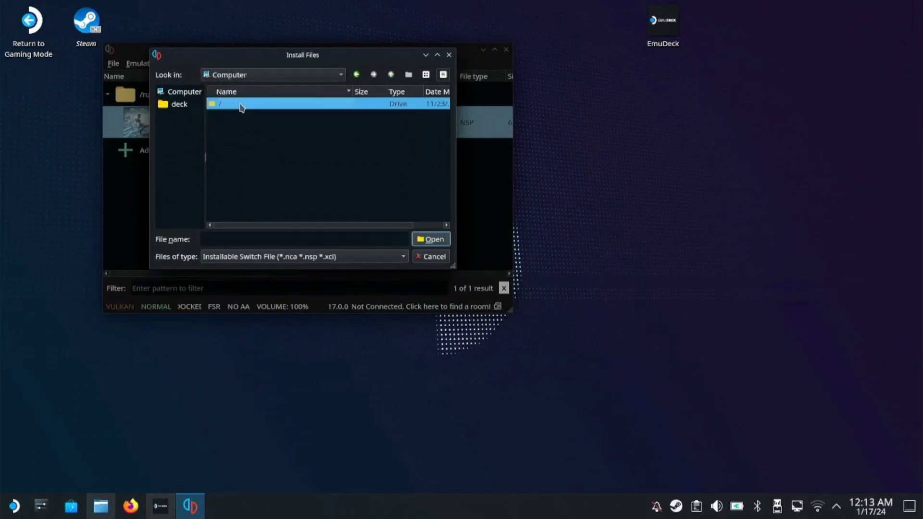
double_click(242, 105)
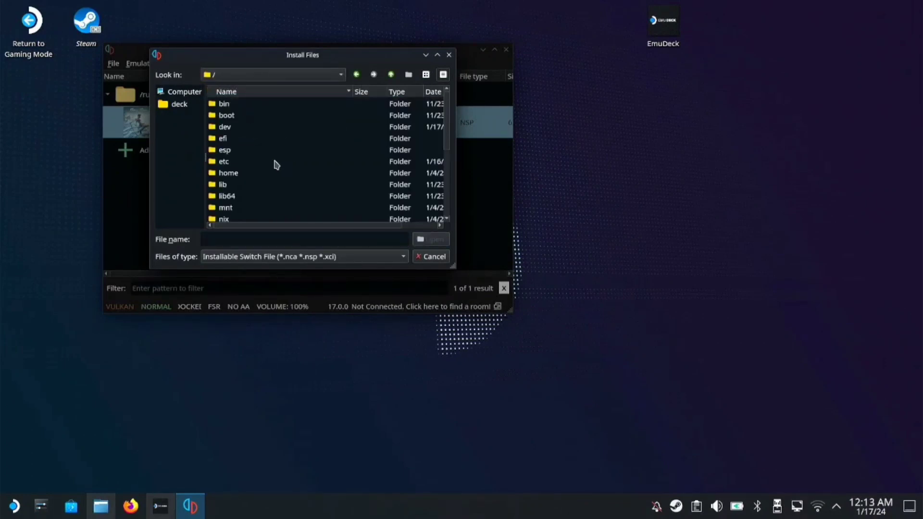
double_click(234, 197)
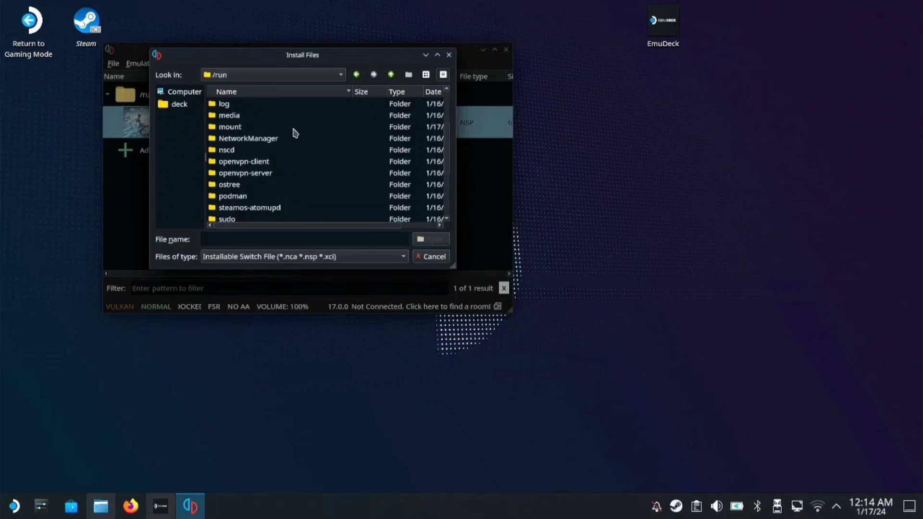
double_click(229, 115)
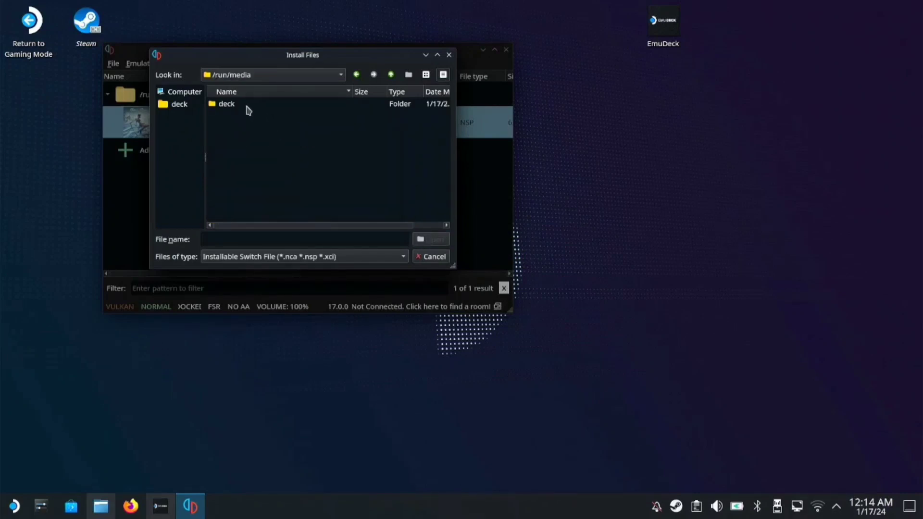
Step: Install the update .nsp from deck/SDCard/Downloads/Prince of Persia/Update to NAND
double_click(248, 110)
double_click(236, 116)
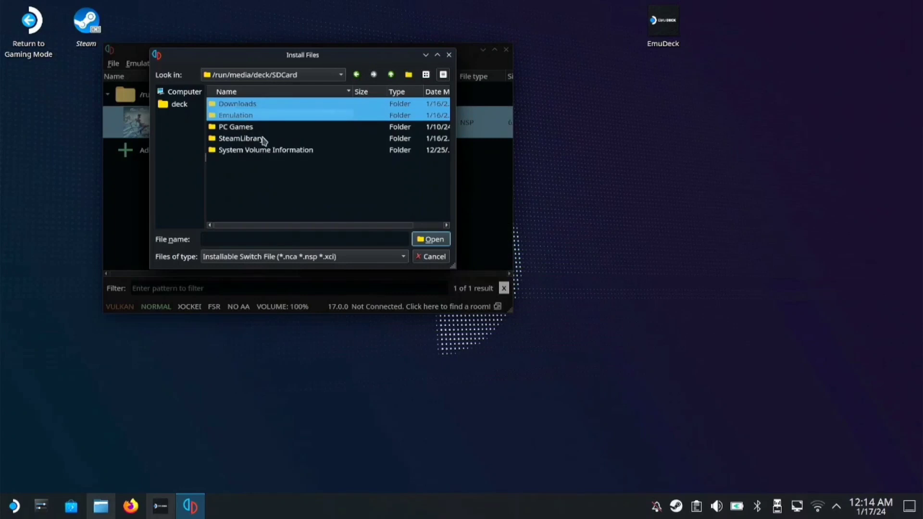
double_click(268, 109)
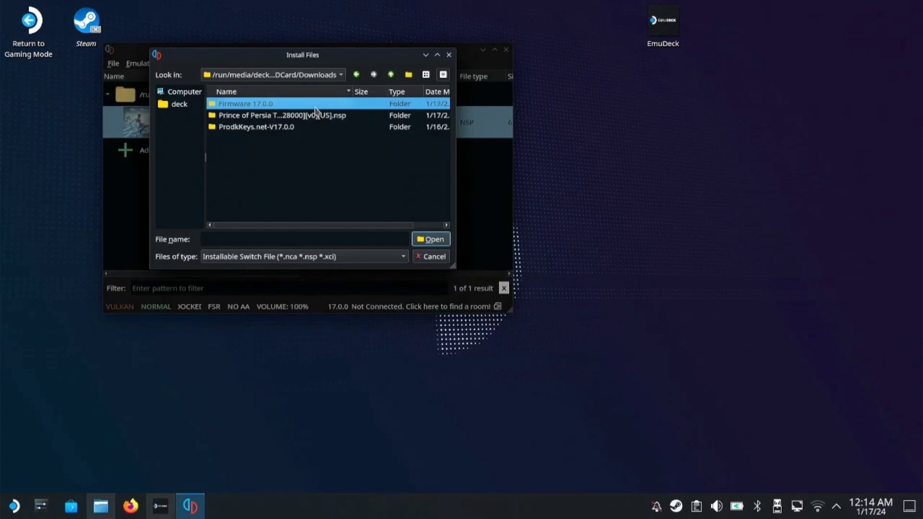
double_click(280, 116)
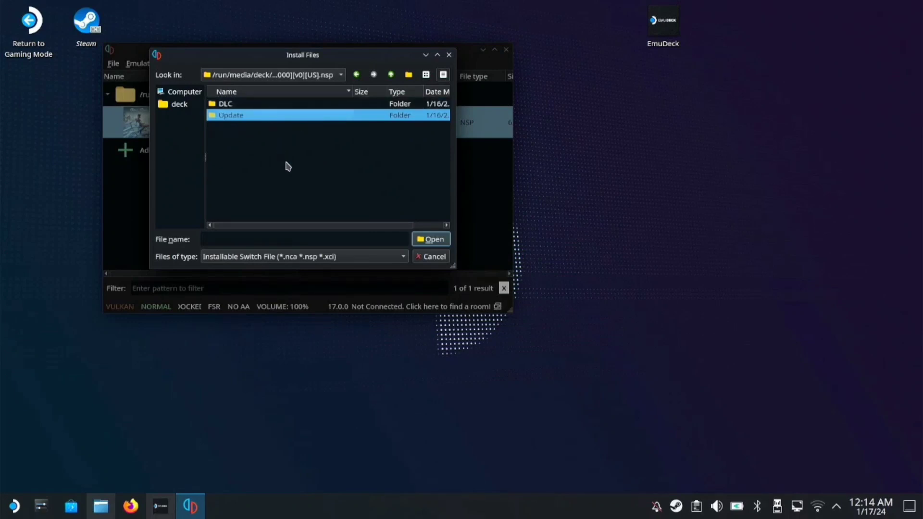
double_click(270, 118)
left_click(296, 105)
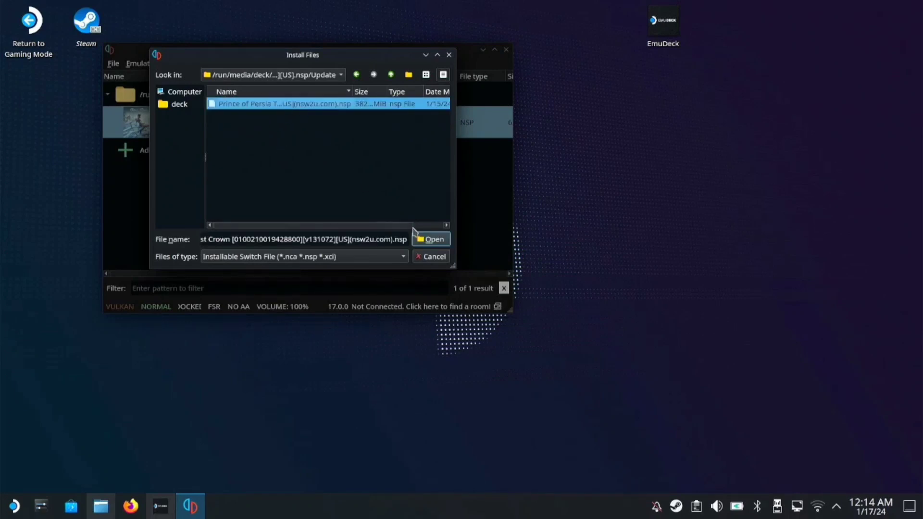
left_click(432, 240)
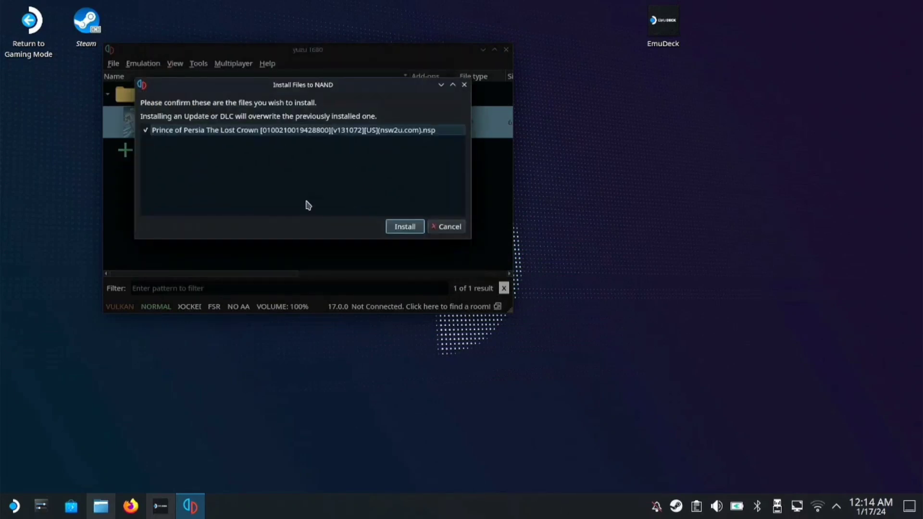
left_click(399, 227)
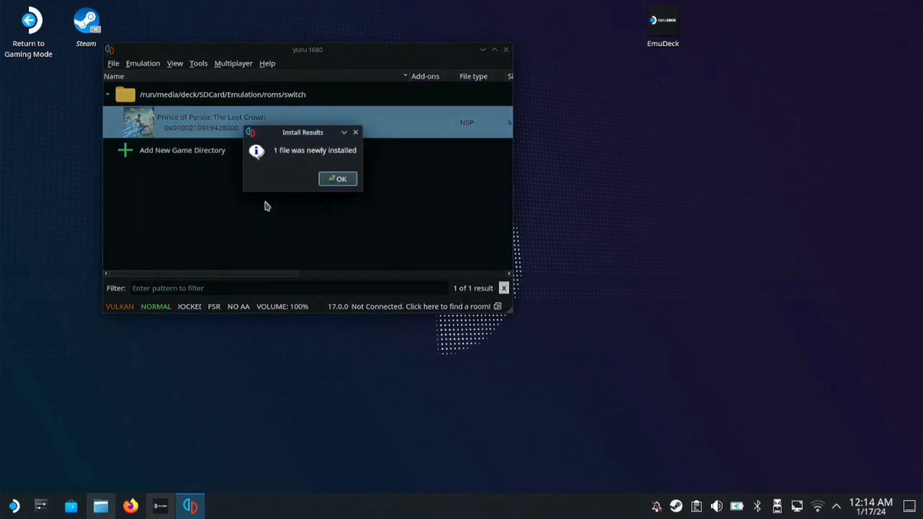
Step: Install all three DLC .nsp files from the Prince of Persia DLC folder to NAND
left_click(338, 179)
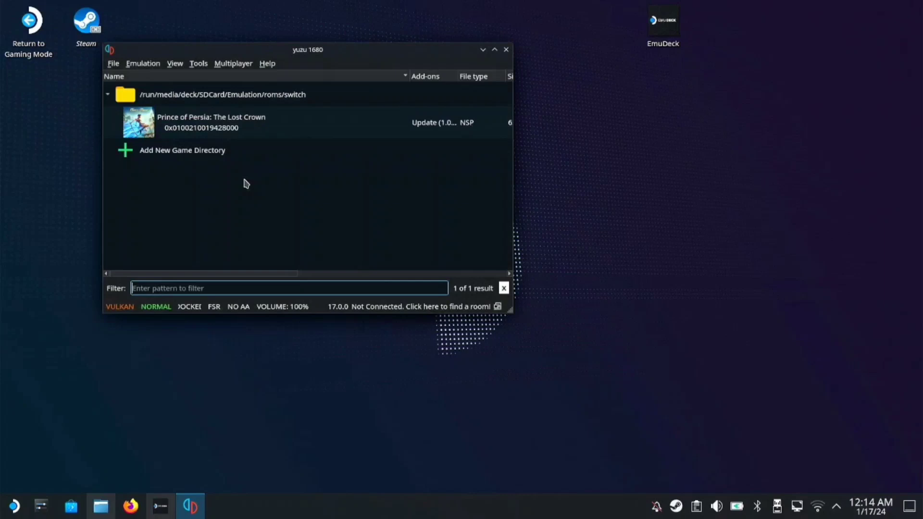
left_click(112, 64)
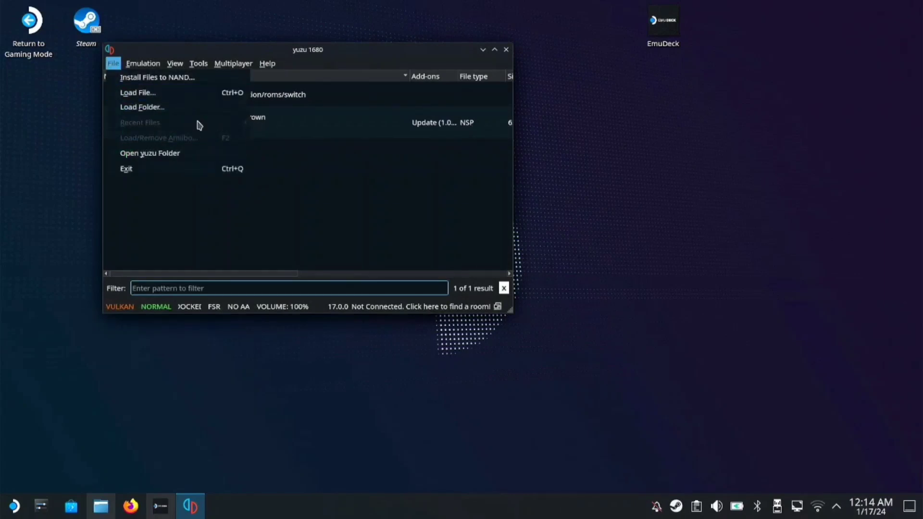
left_click(160, 81)
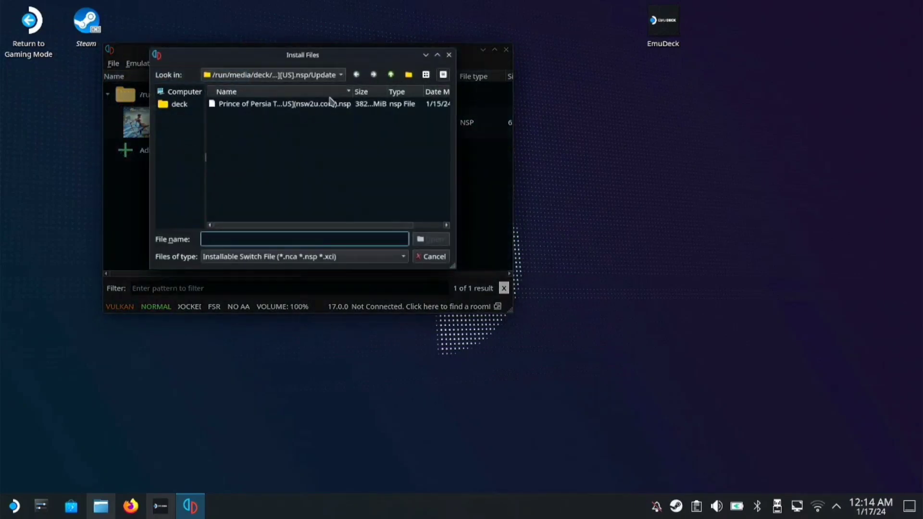
left_click(391, 74)
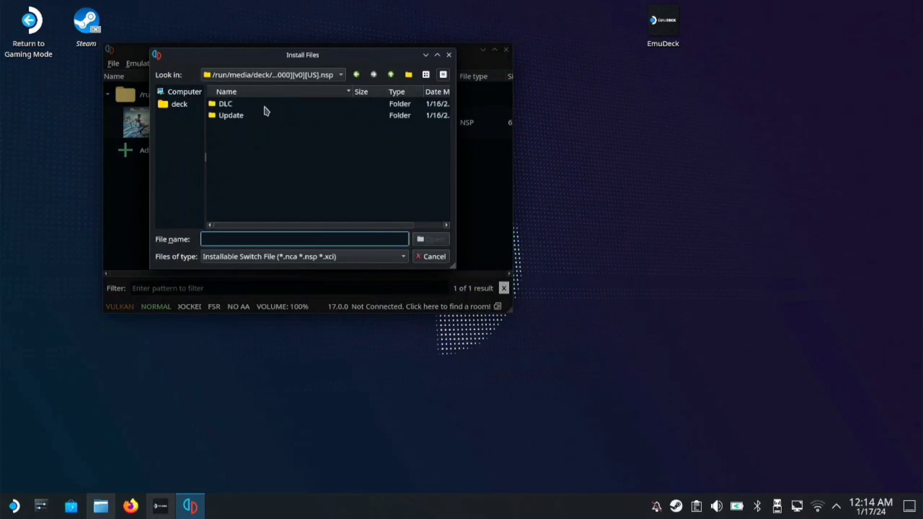
double_click(240, 106)
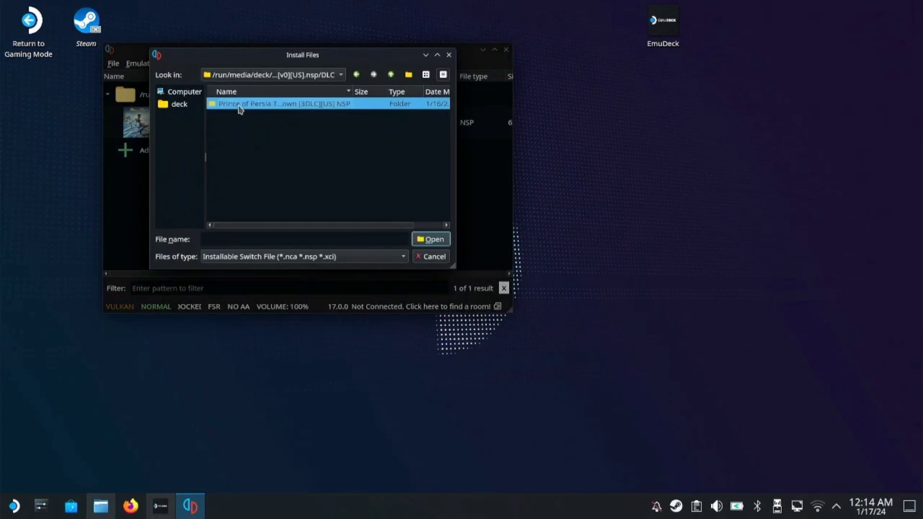
left_click(430, 240)
left_click(341, 104)
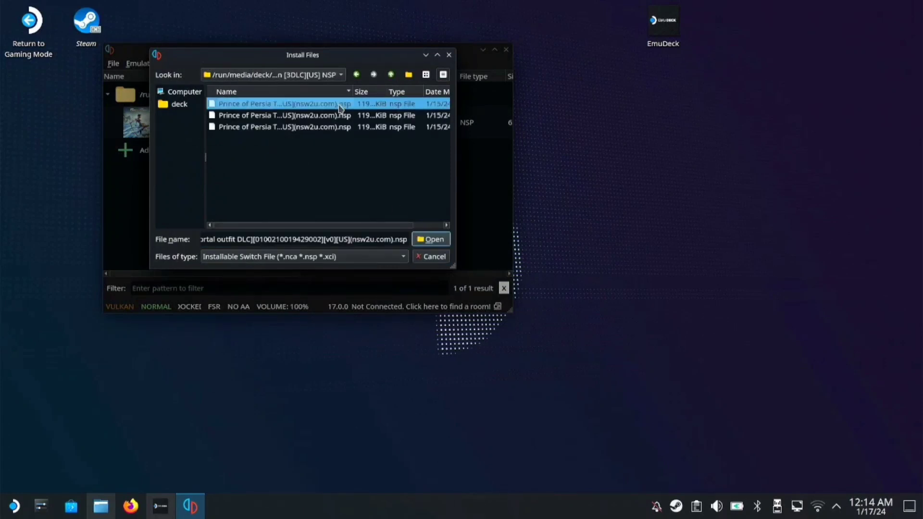
left_click(347, 128, "shift")
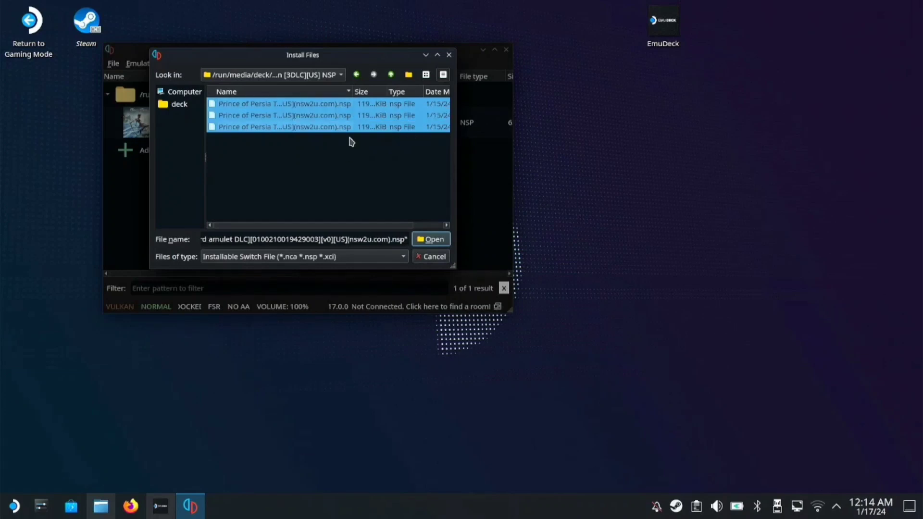
left_click(435, 241)
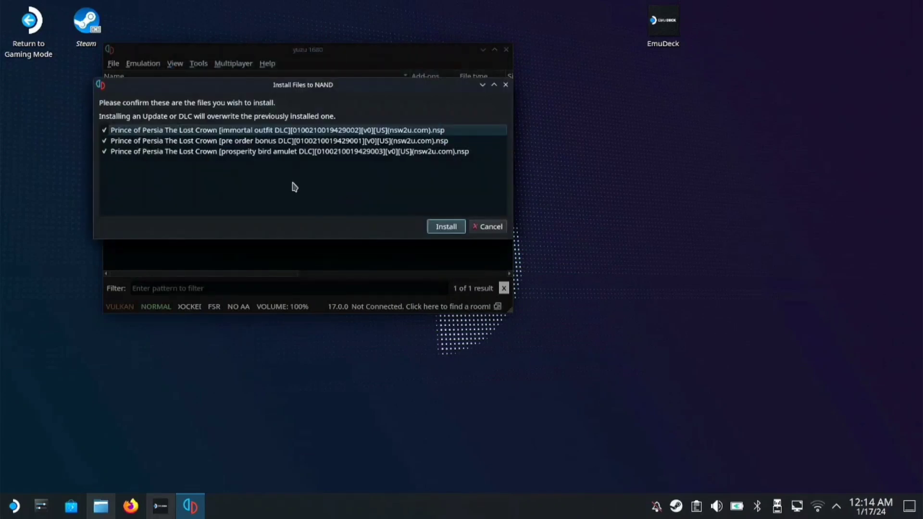
left_click(443, 232)
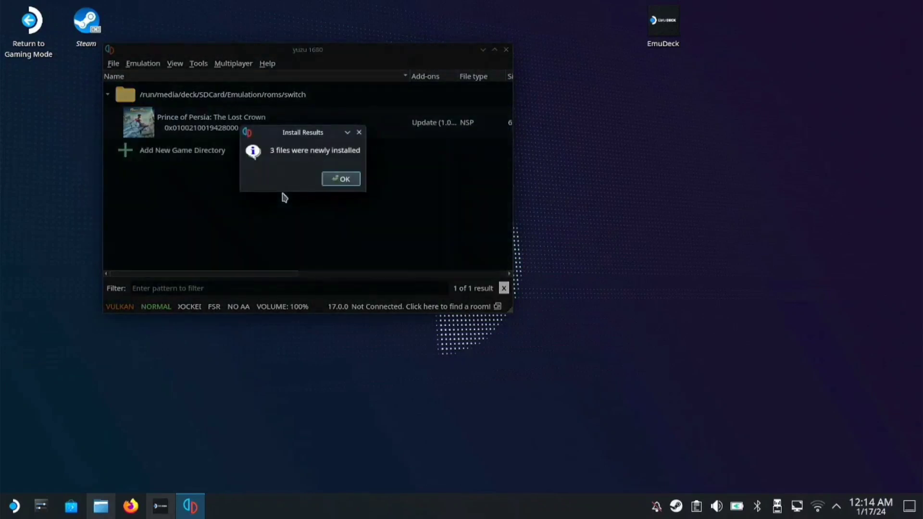
left_click(348, 182)
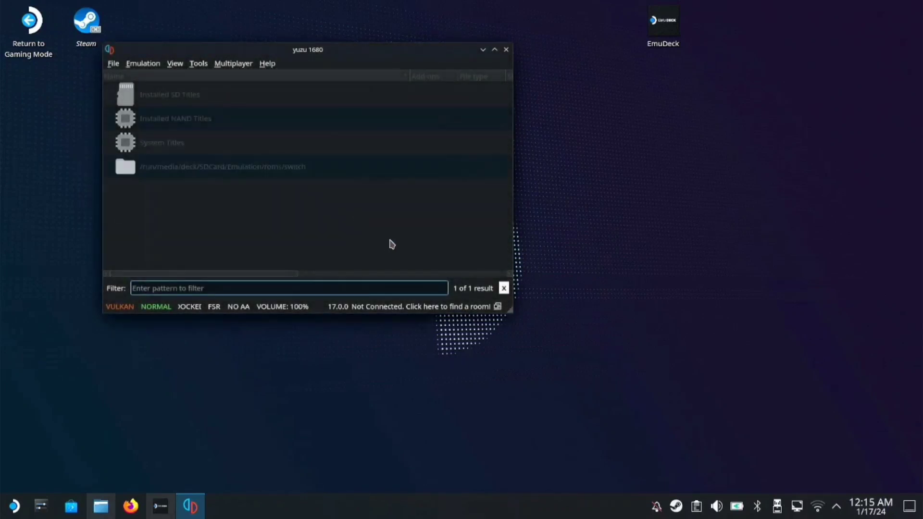
Step: Check the DLC and Update add-ons in the game's Properties, then launch Prince of Persia
right_click(296, 127)
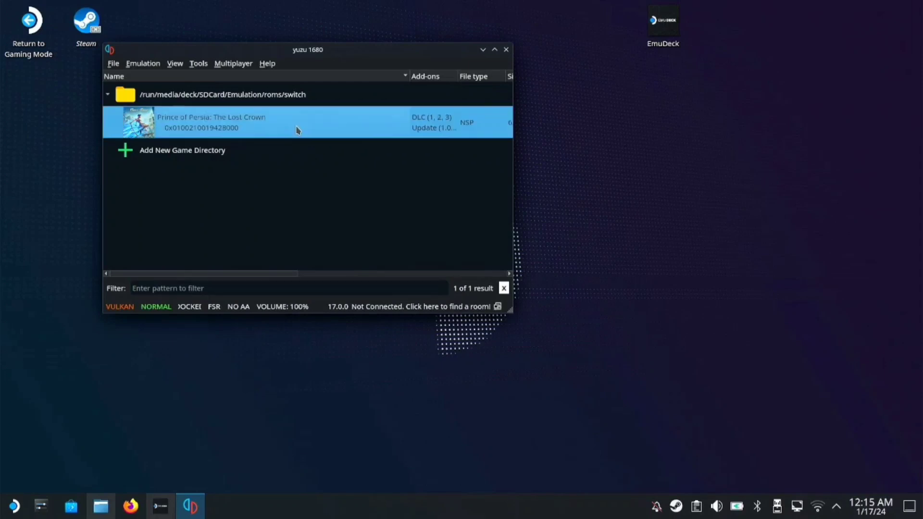
left_click(329, 297)
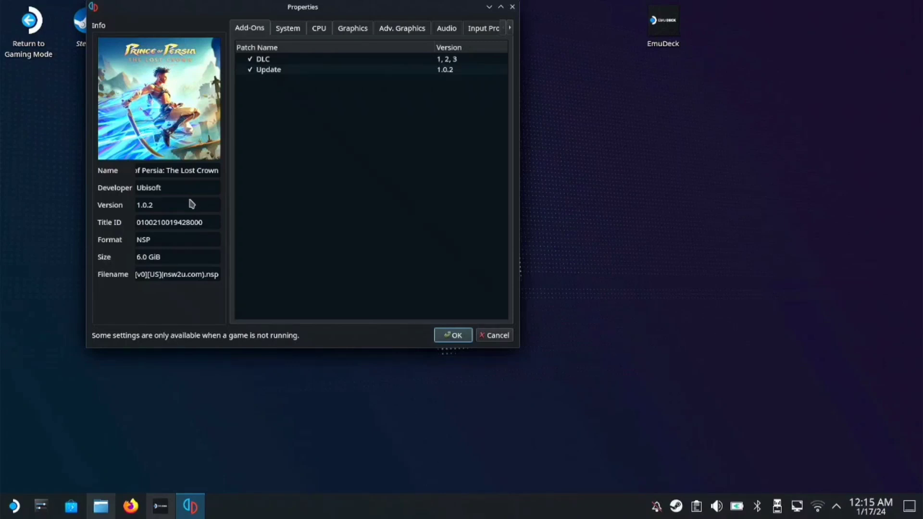
left_click(345, 62)
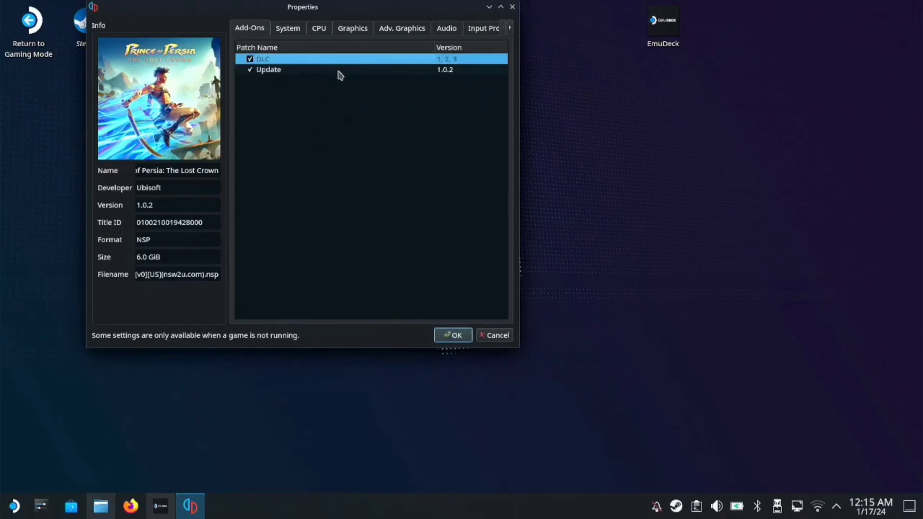
left_click(339, 72)
left_click(452, 335)
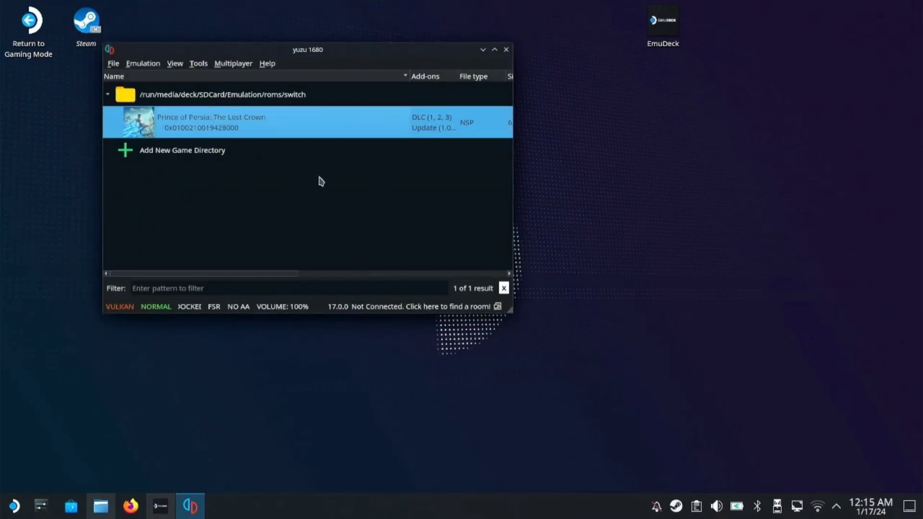
key("Return")
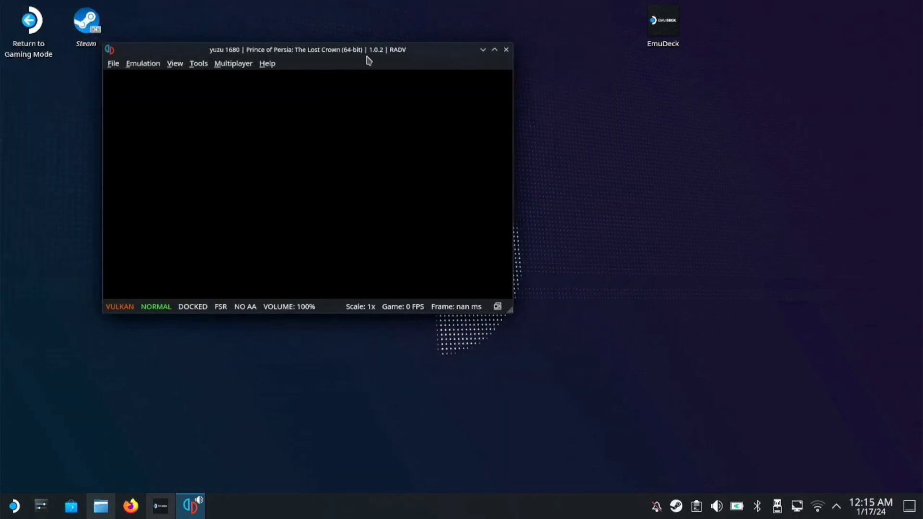
Step: Close yuzu and launch Steam ROM Manager from EmuDeck
left_click(507, 50)
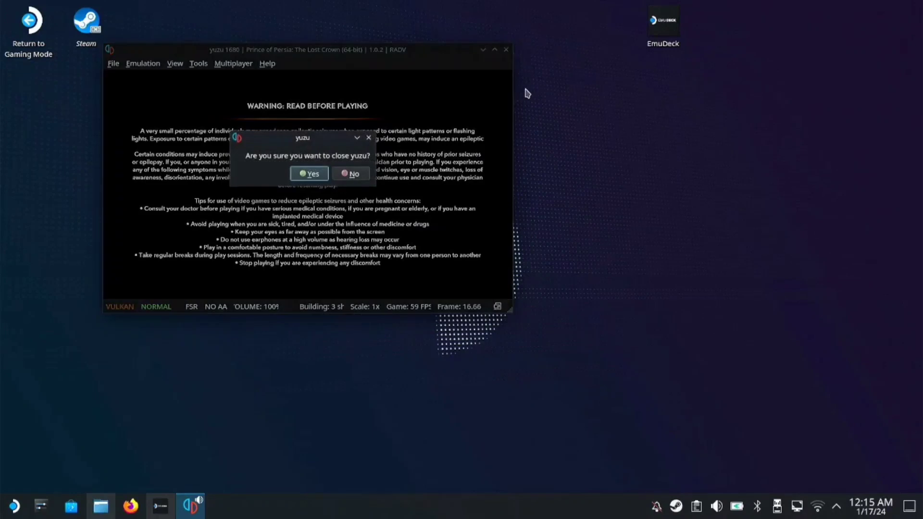
left_click(309, 174)
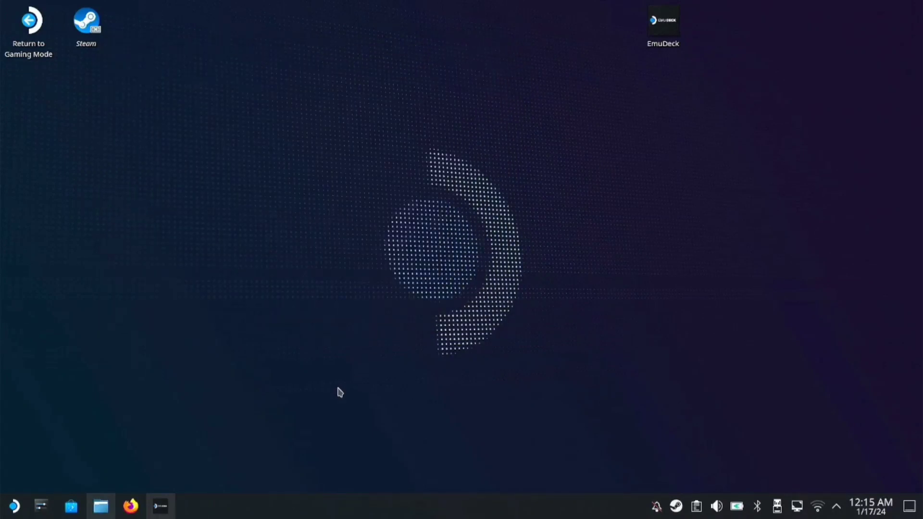
left_click(161, 505)
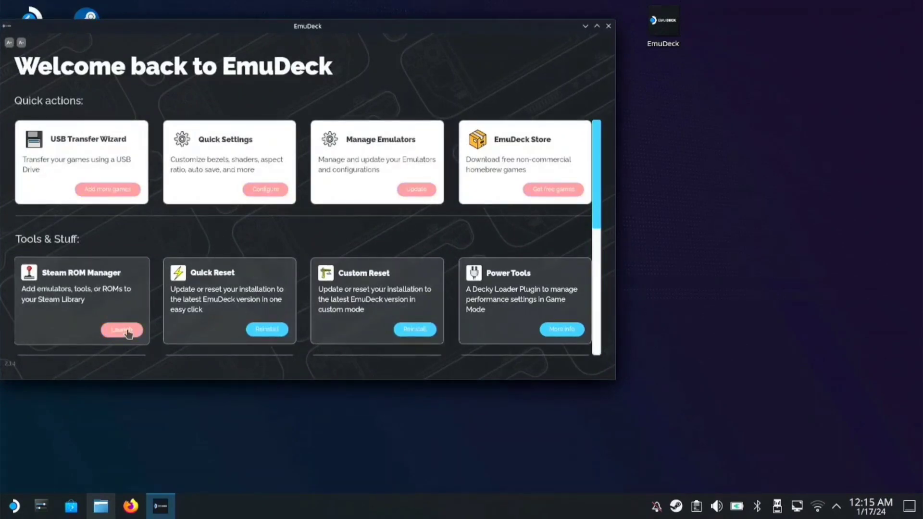
left_click(413, 262)
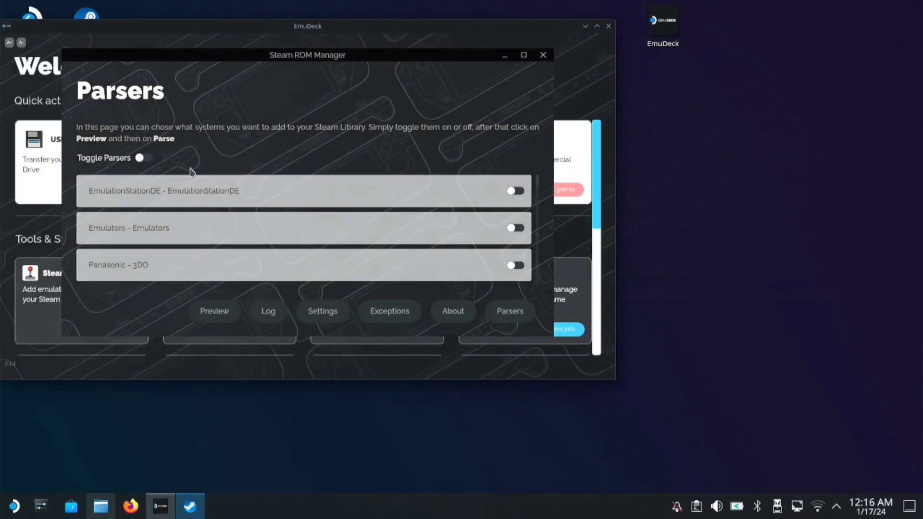
Step: Turn off all parsers except Nintendo Switch - Yuzu and go to the Preview page
left_click(144, 159)
left_click(147, 161)
scroll(374, 206, "down", 5)
scroll(348, 239, "down", 12)
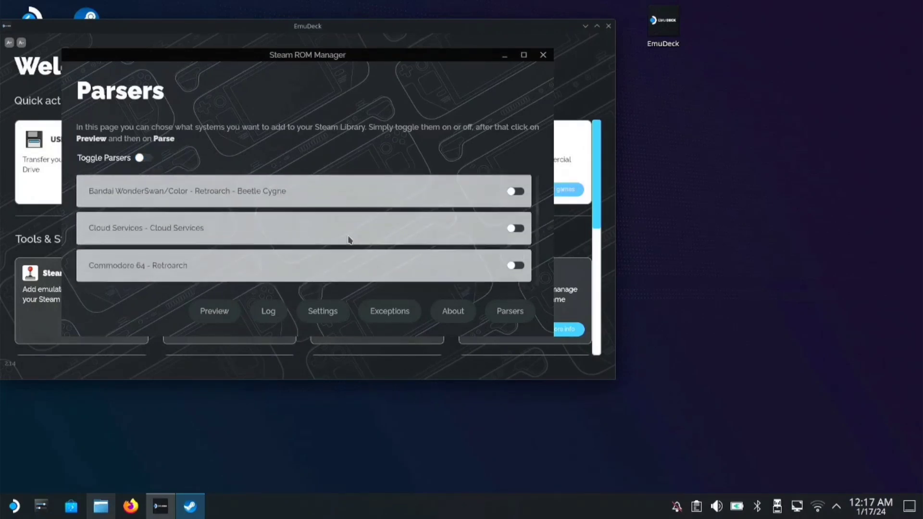
scroll(348, 239, "down", 12)
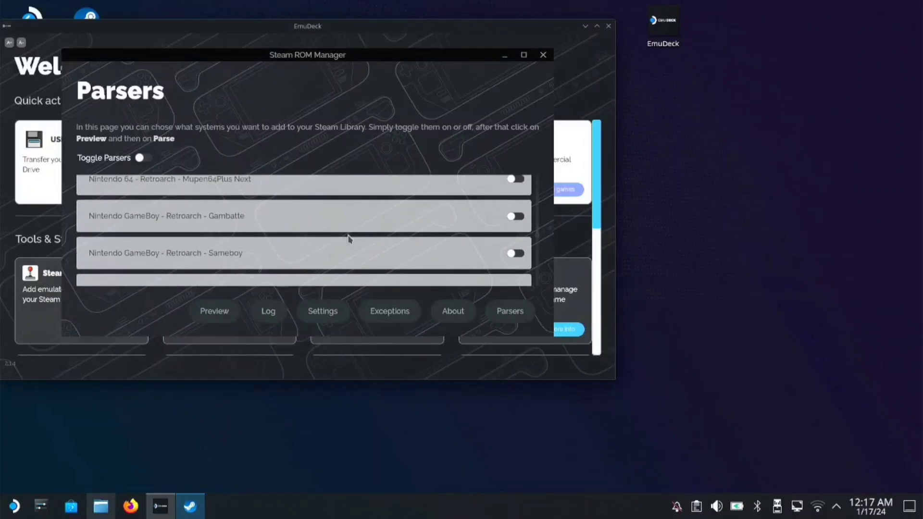
scroll(349, 241, "down", 4)
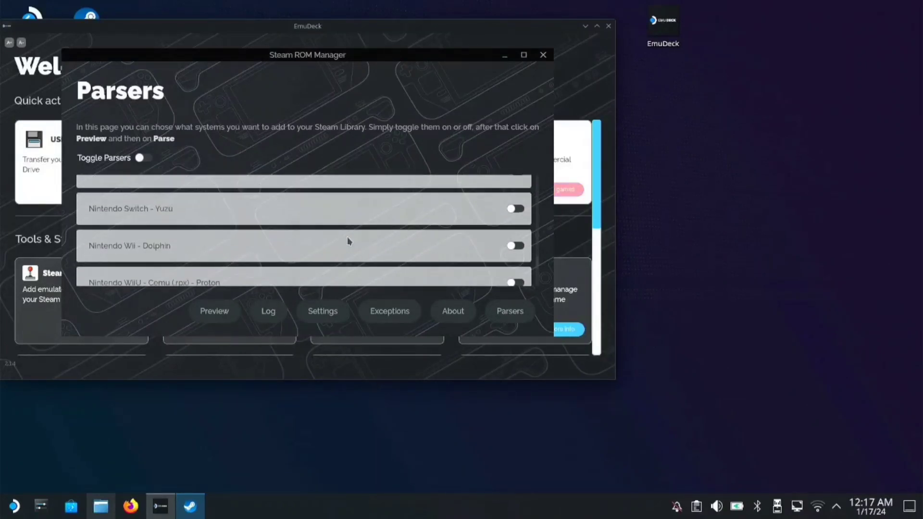
scroll(349, 241, "up", 2)
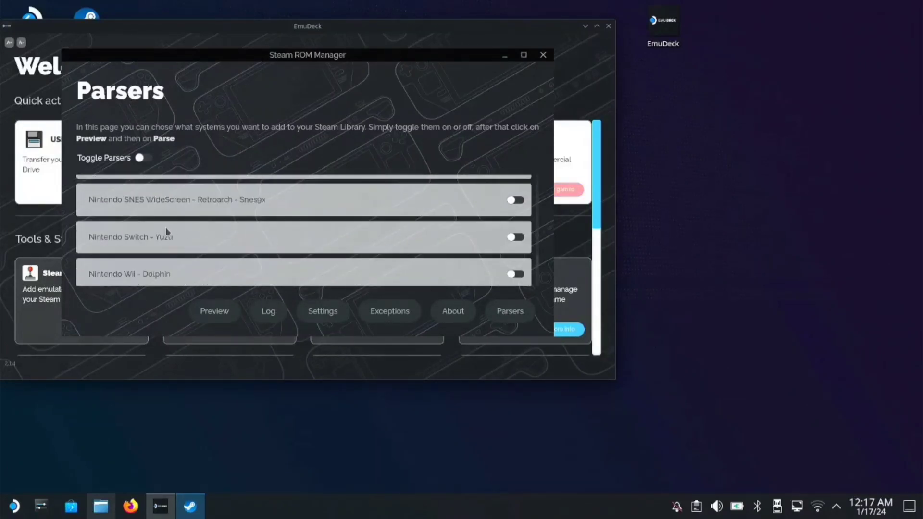
left_click(505, 237)
left_click(215, 315)
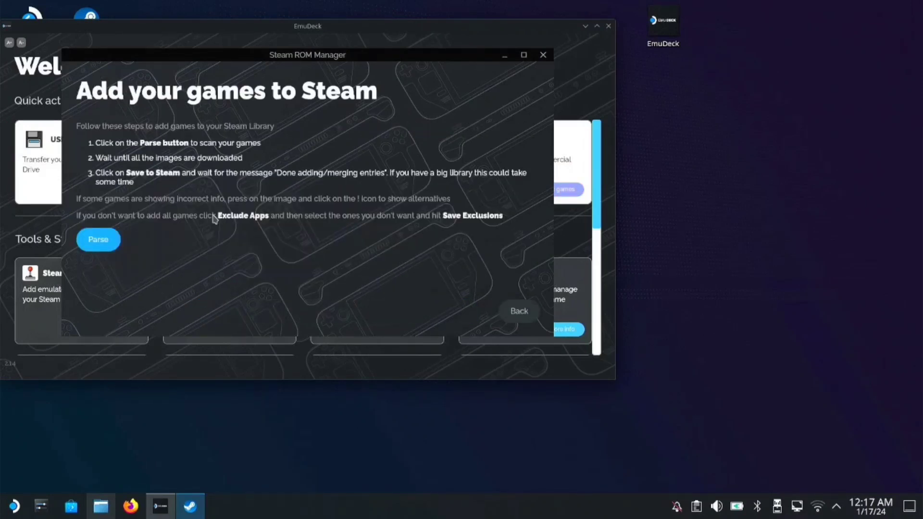
Step: Parse the Switch ROMs, save them to Steam, then close Steam ROM Manager and EmuDeck
left_click(98, 240)
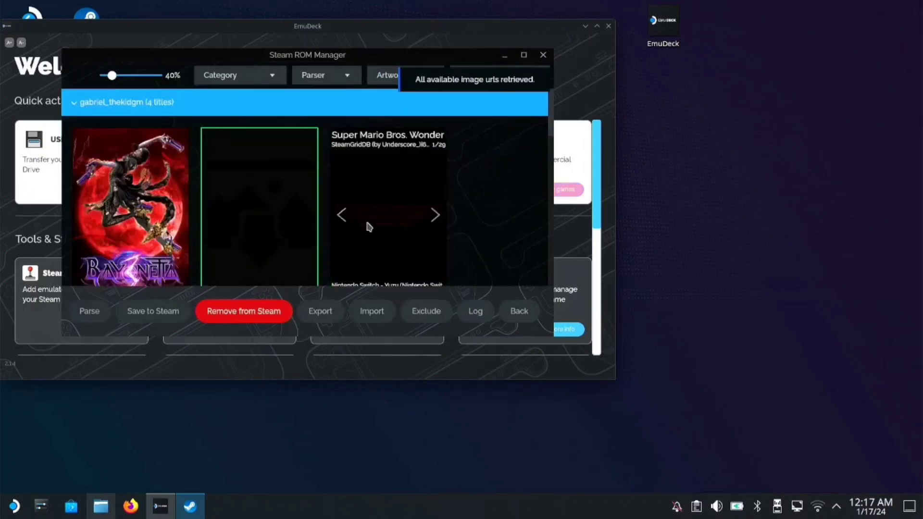
scroll(488, 190, "down", 1)
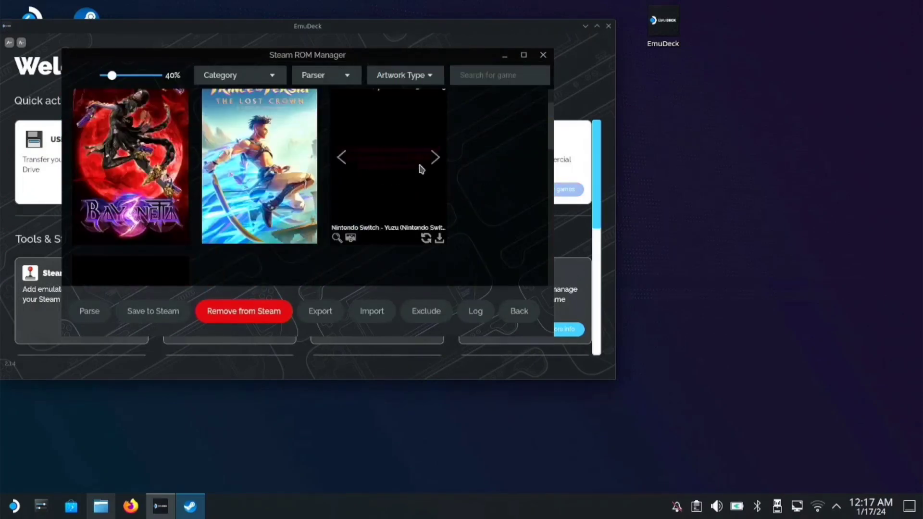
scroll(481, 209, "up", 1)
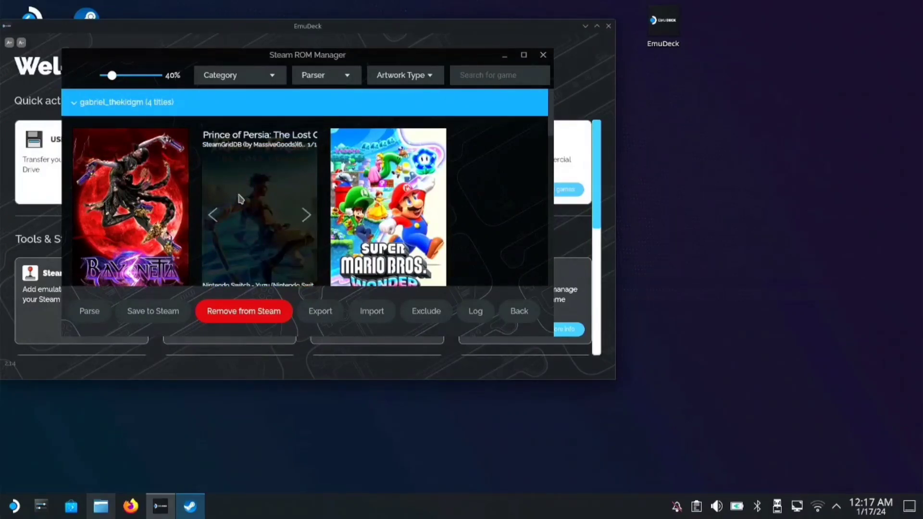
left_click(137, 314)
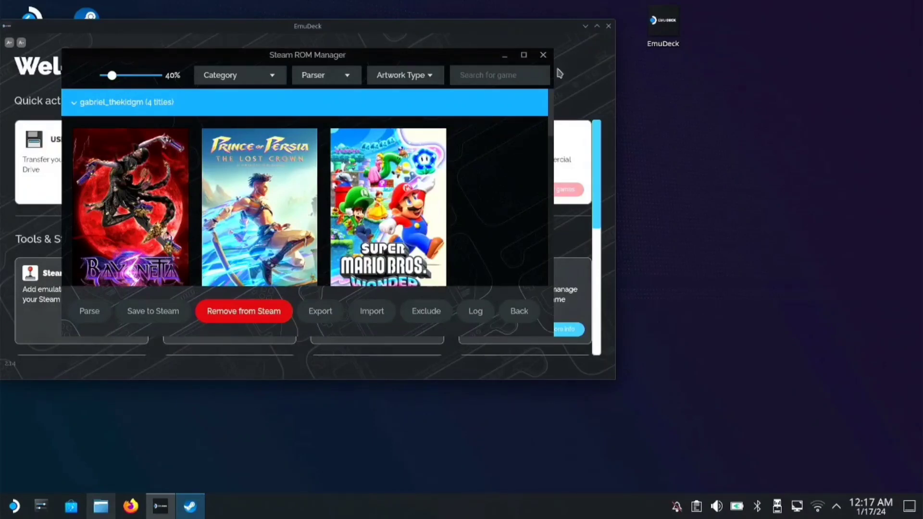
left_click(544, 56)
left_click(609, 26)
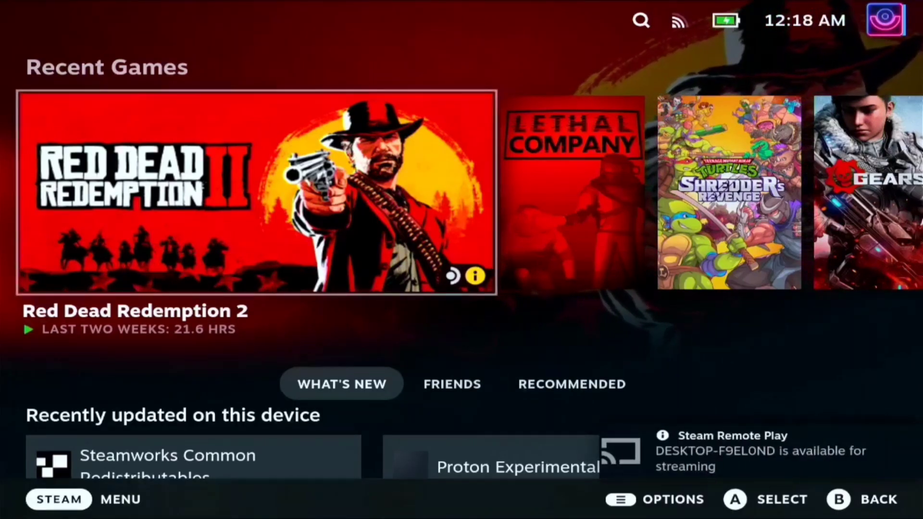
Step: Open the Library's Non-Steam tab and select Prince of Persia: The Lost Crown to play
key("super")
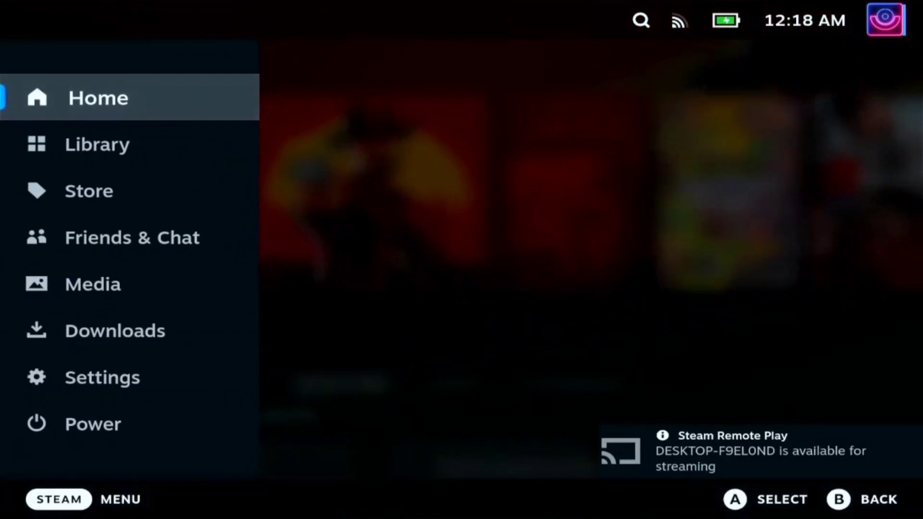
key("Down")
key("Return")
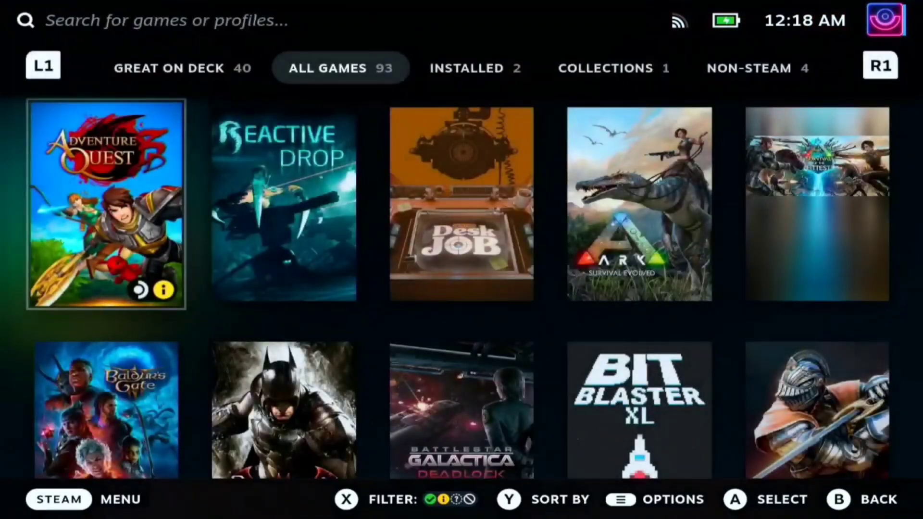
key("Tab")
key("Tab")
key("Tab")
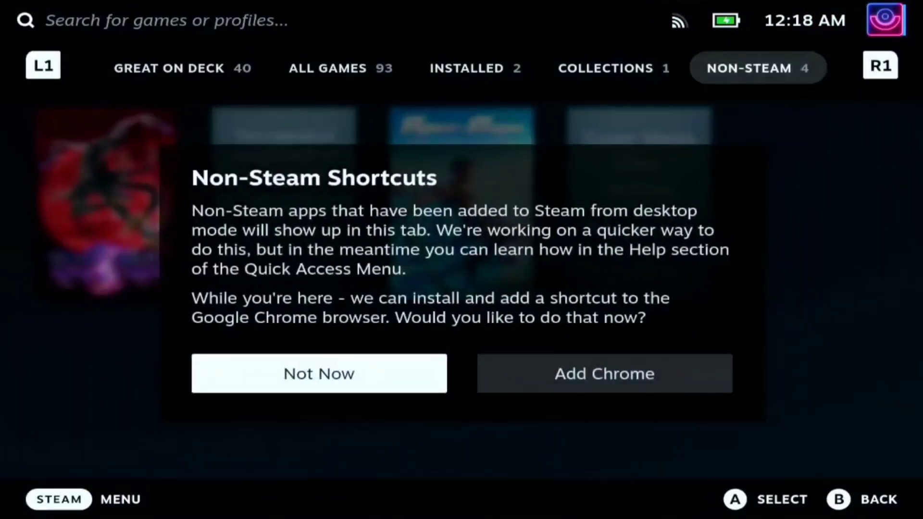
key("Return")
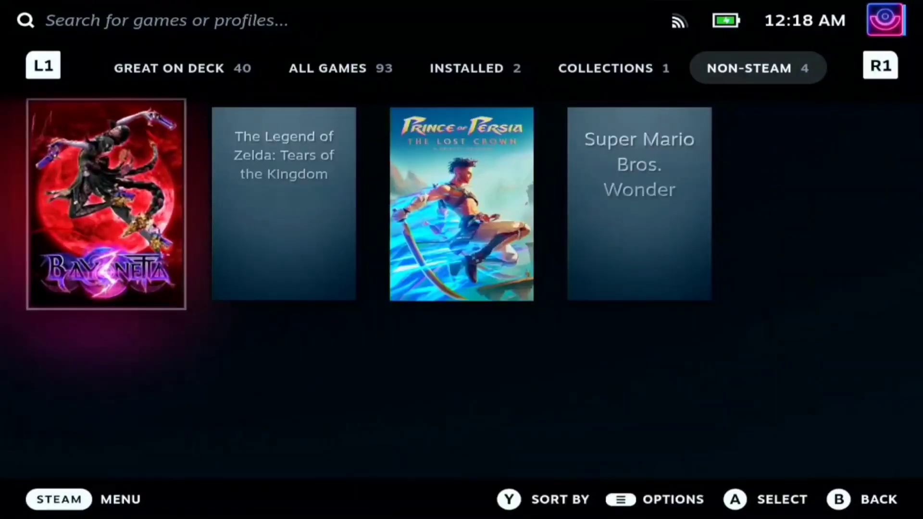
key("Right")
key("Right")
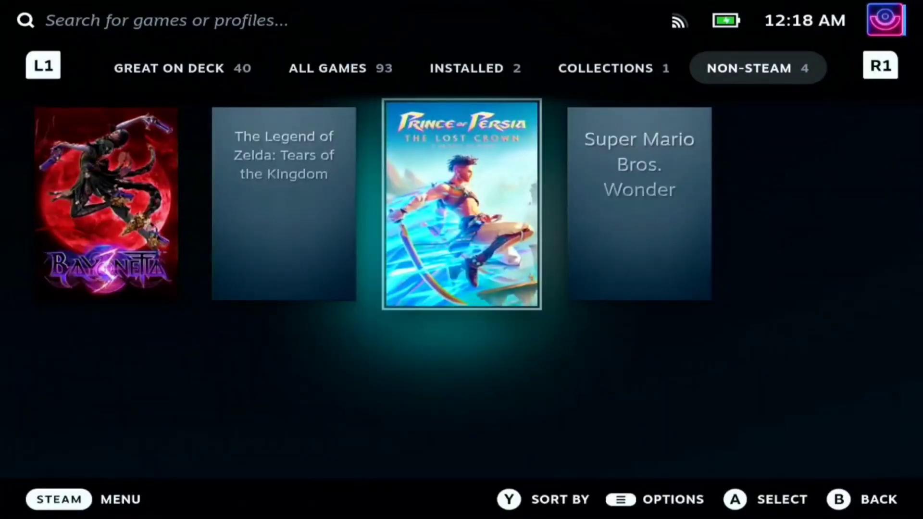
key("Return")
key("Return")
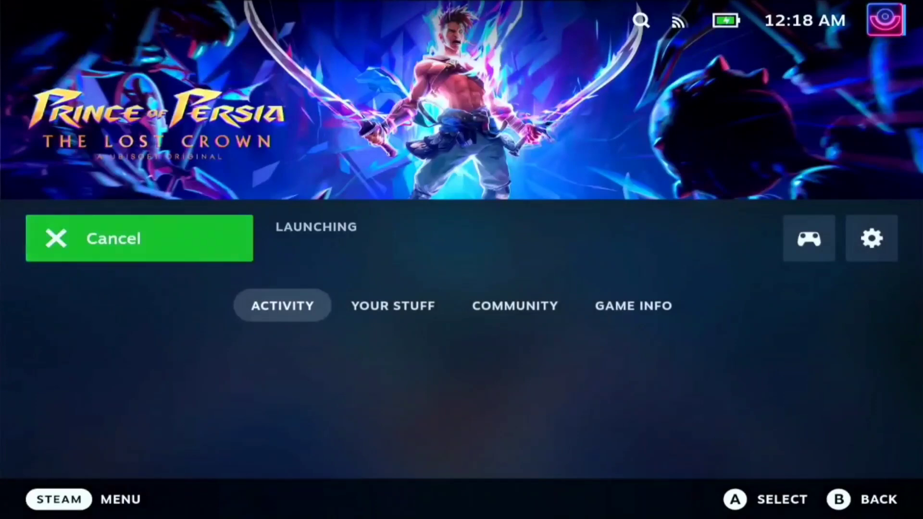